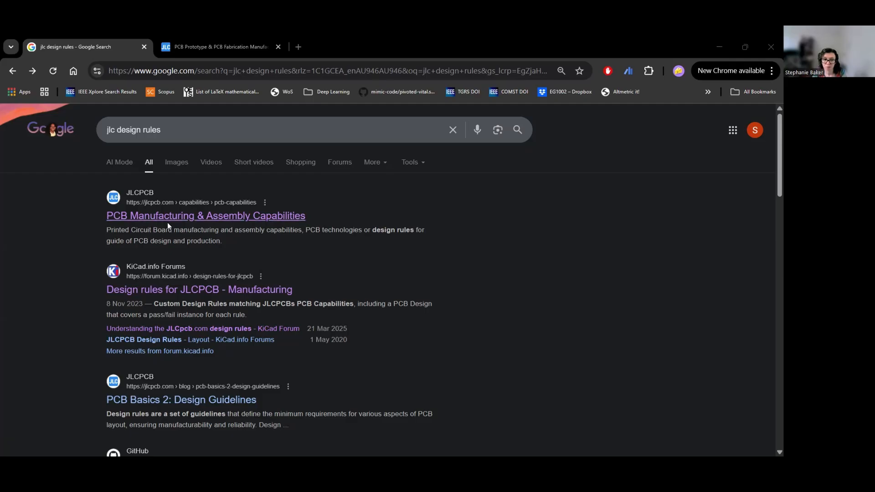
Step: Open JLCPCB's PCB Manufacturing & Assembly Capabilities page from the search results and look through the rigid PCB specifications
click(219, 222)
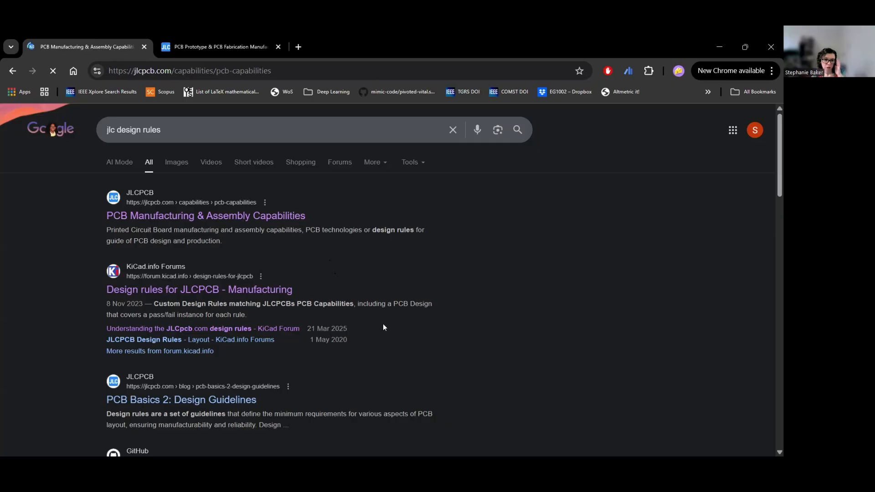
scroll(422, 288, down, 2)
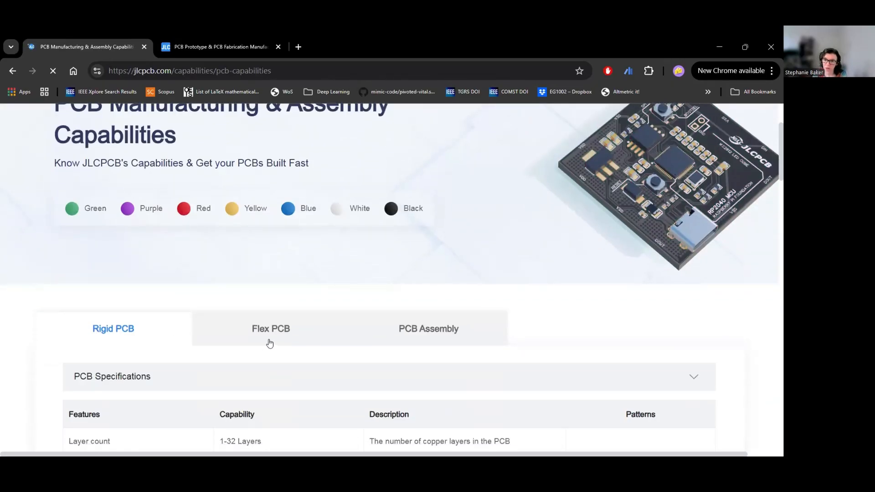
scroll(269, 342, down, 1)
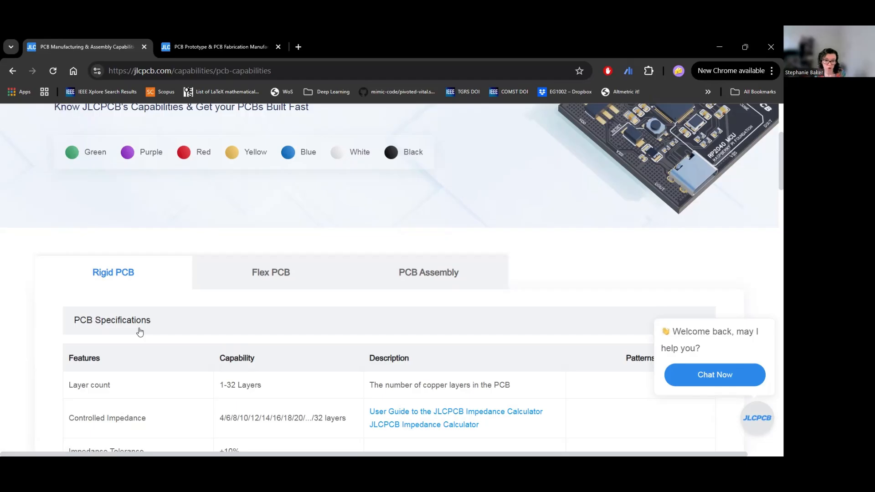
scroll(157, 309, down, 4)
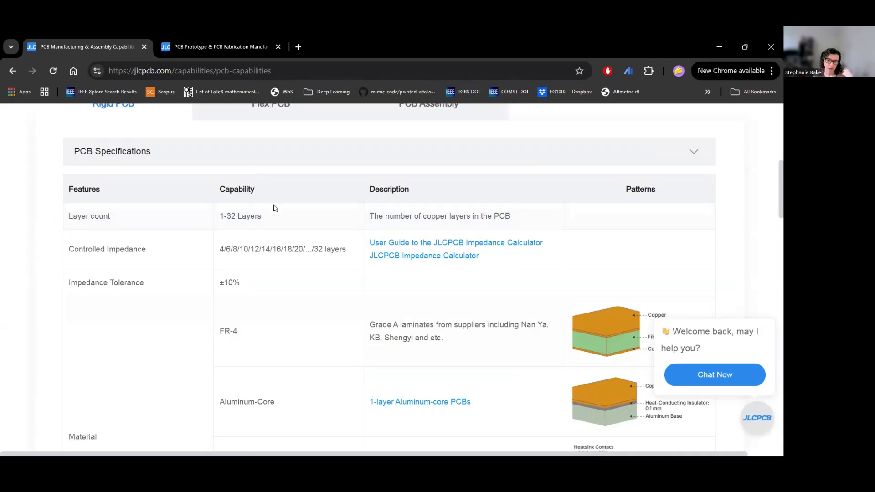
scroll(285, 211, down, 5)
scroll(287, 211, down, 15)
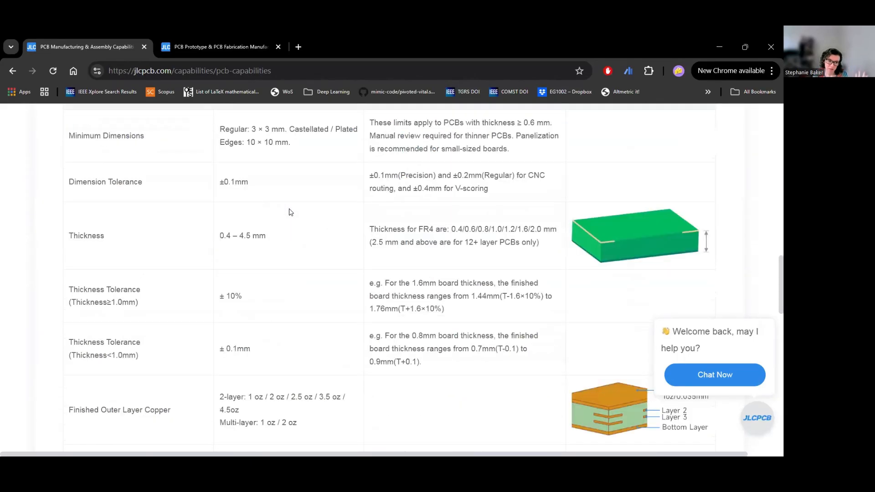
scroll(322, 217, down, 1)
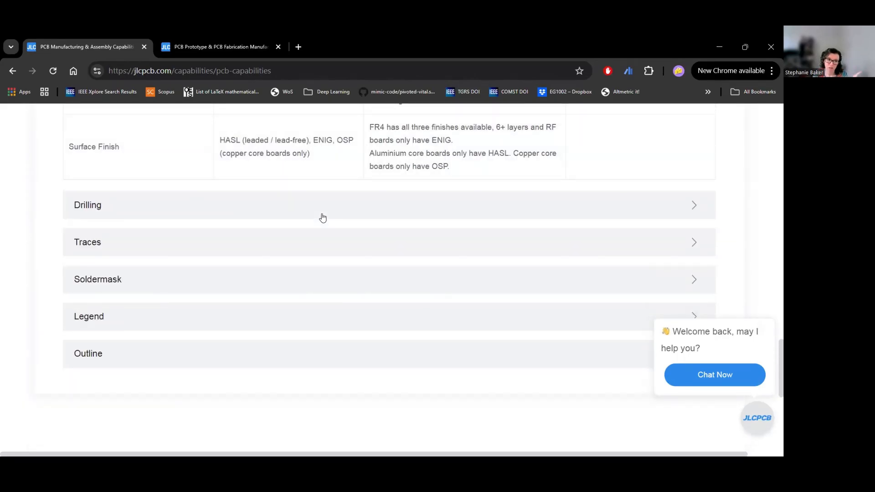
Step: Expand the Drilling section and review the drill diameter, hole tolerance, via size and slot rules
click(245, 208)
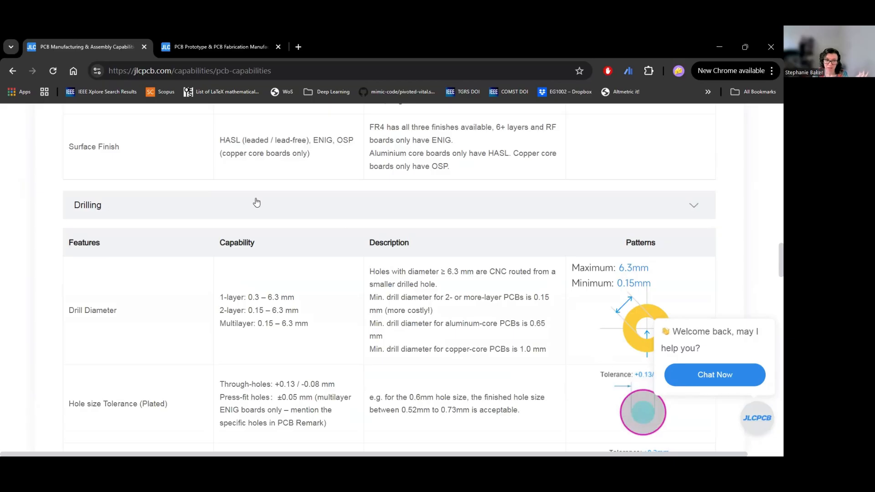
scroll(256, 210, down, 2)
drag(69, 199, 118, 199)
click(117, 199)
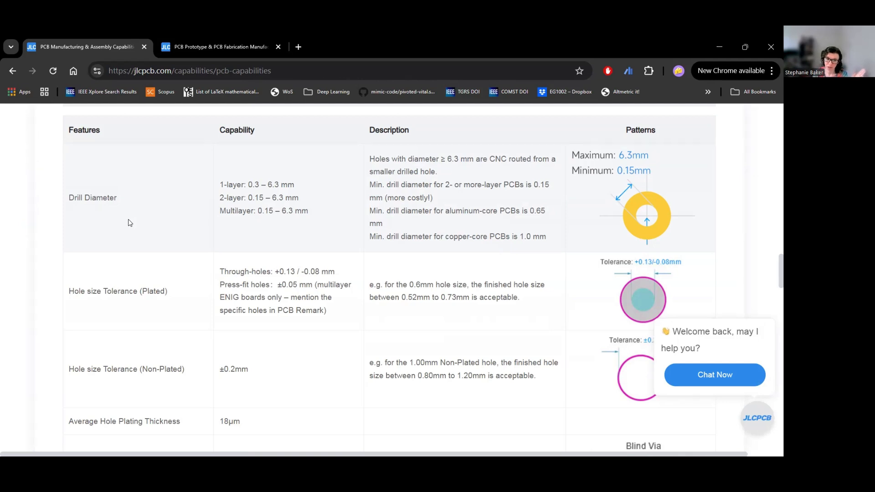
scroll(230, 205, down, 4)
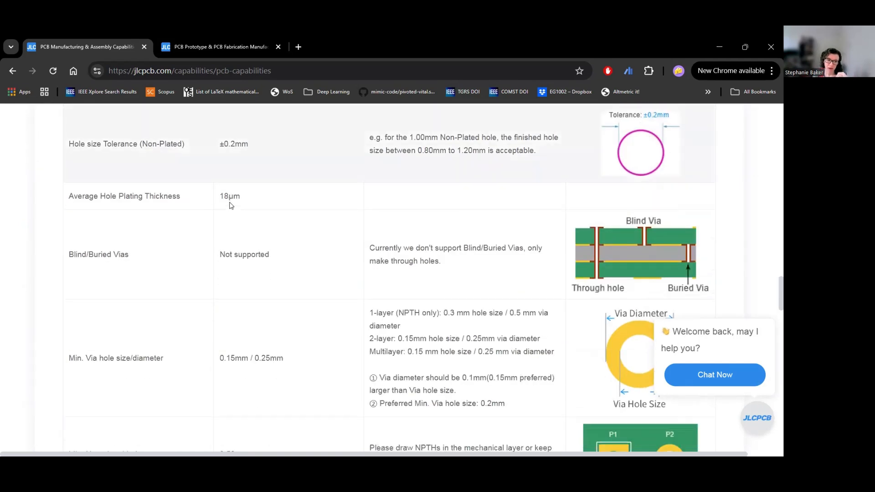
scroll(128, 273, down, 2)
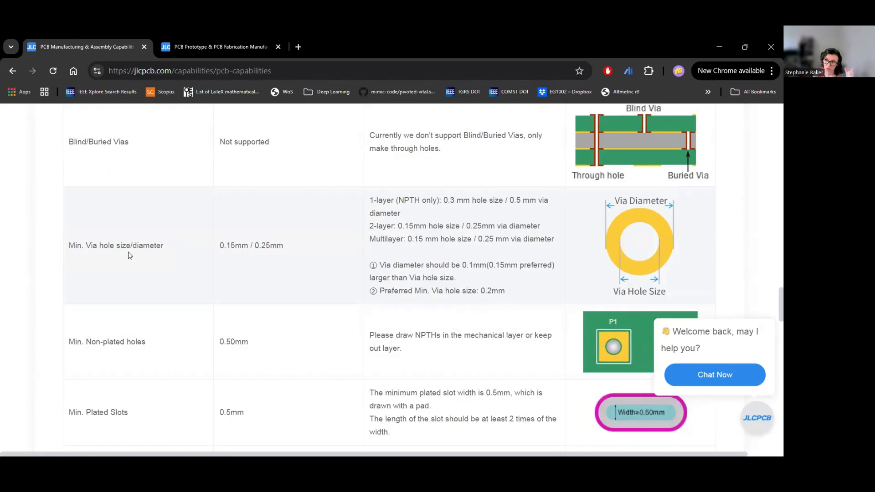
scroll(129, 256, down, 5)
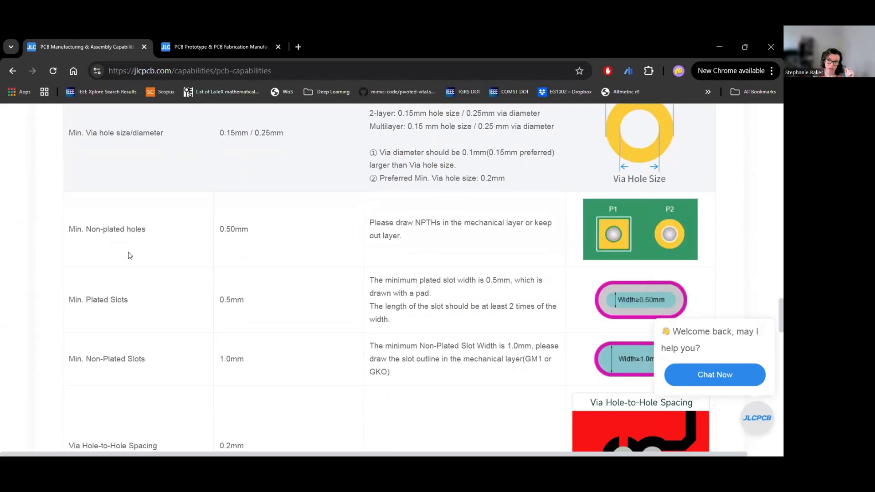
scroll(136, 252, down, 16)
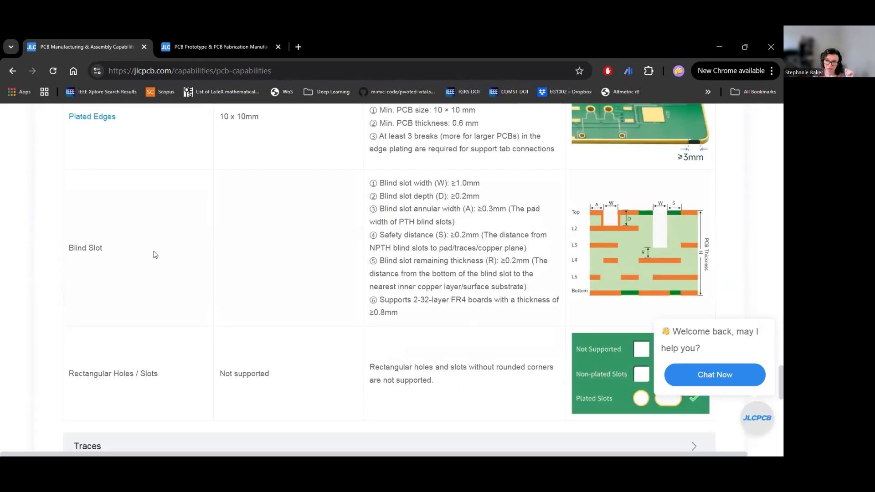
Step: Expand the Traces section and review the minimum track width and spacing rules and the annular ring rules
scroll(156, 254, up, 1)
click(163, 173)
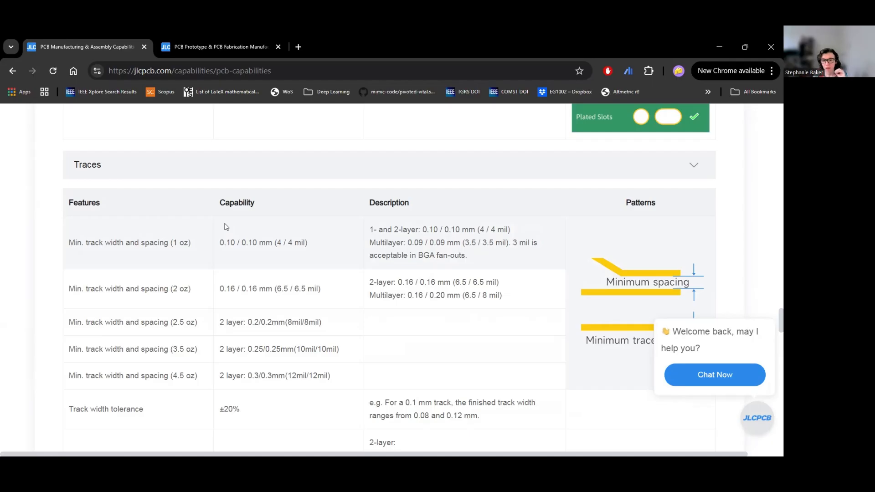
scroll(243, 220, down, 3)
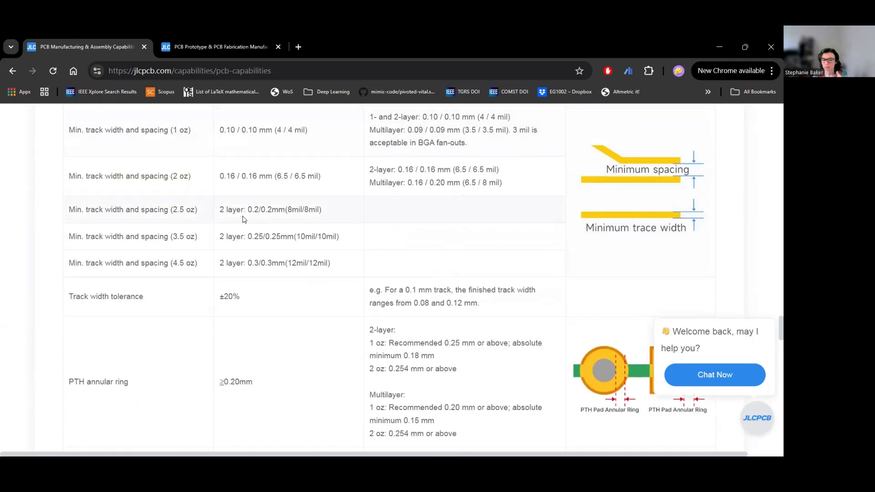
scroll(243, 221, down, 1)
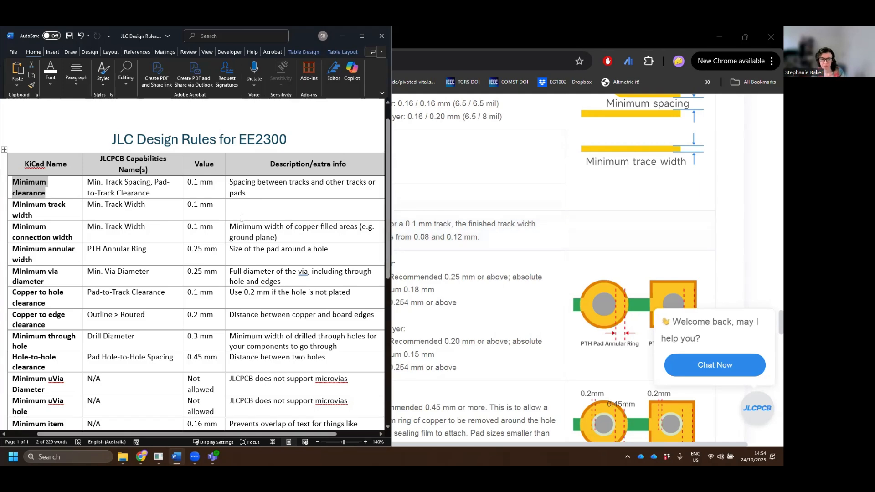
Step: In the JLC Design Rules for EE2300 document, compare the KiCad names with the JLCPCB capability names and their values
ctrl+scroll(241, 219, down, 1)
drag(147, 185, 147, 242)
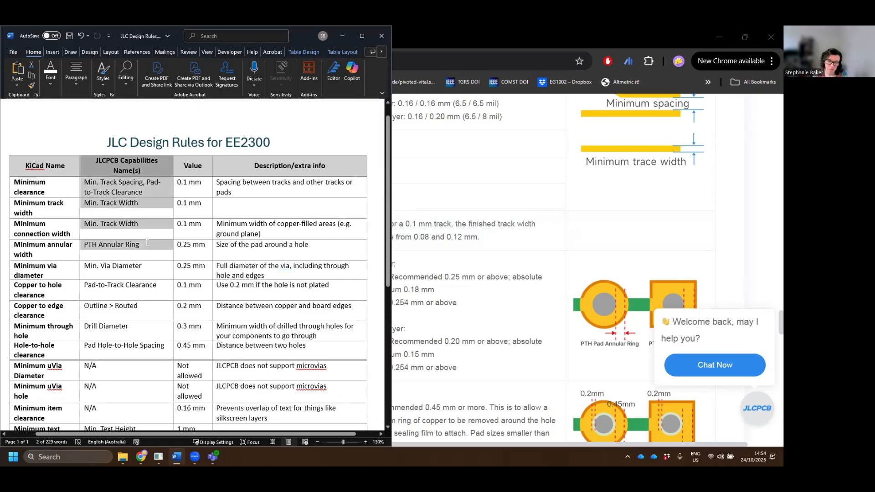
click(50, 192)
drag(50, 192, 59, 261)
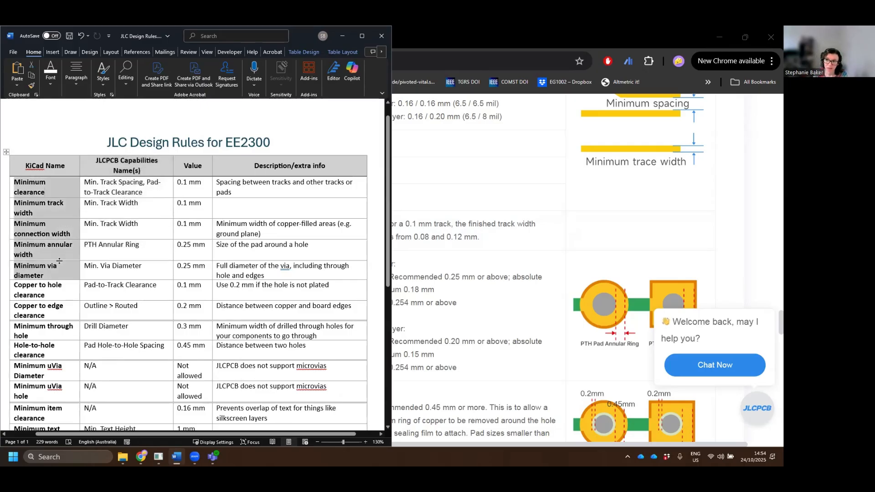
click(128, 190)
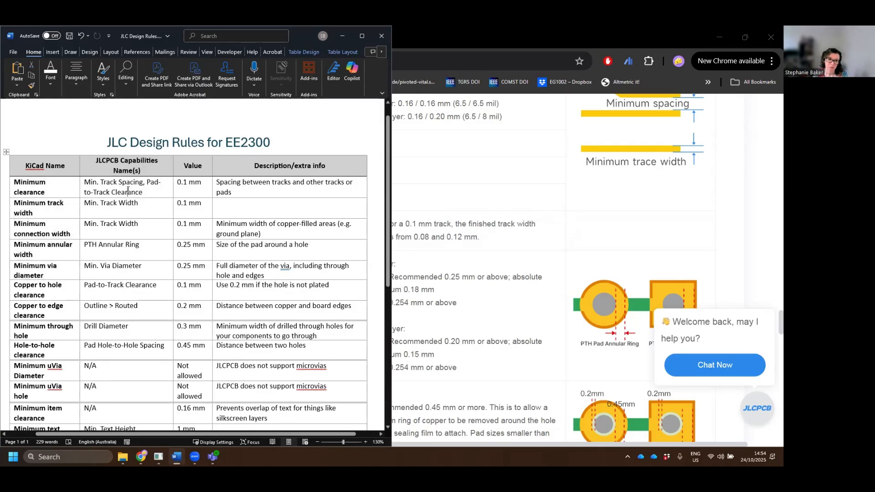
scroll(511, 215, down, 4)
scroll(511, 215, up, 4)
scroll(510, 215, down, 2)
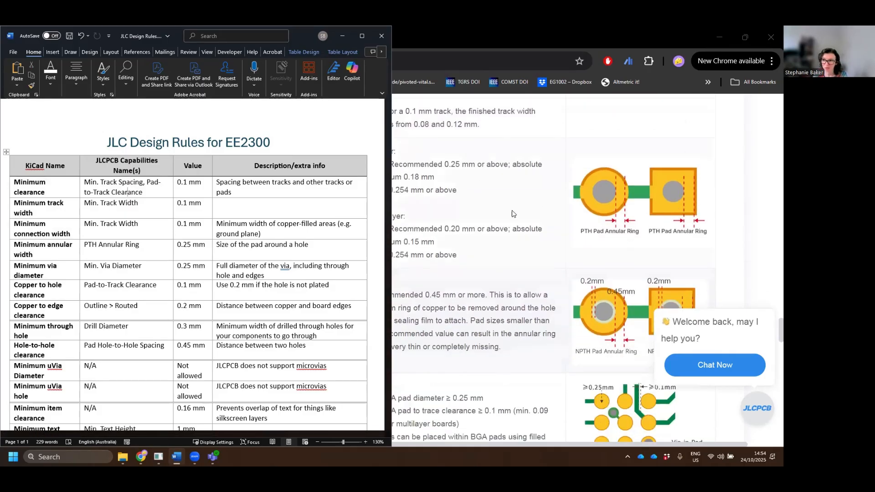
drag(115, 191, 117, 237)
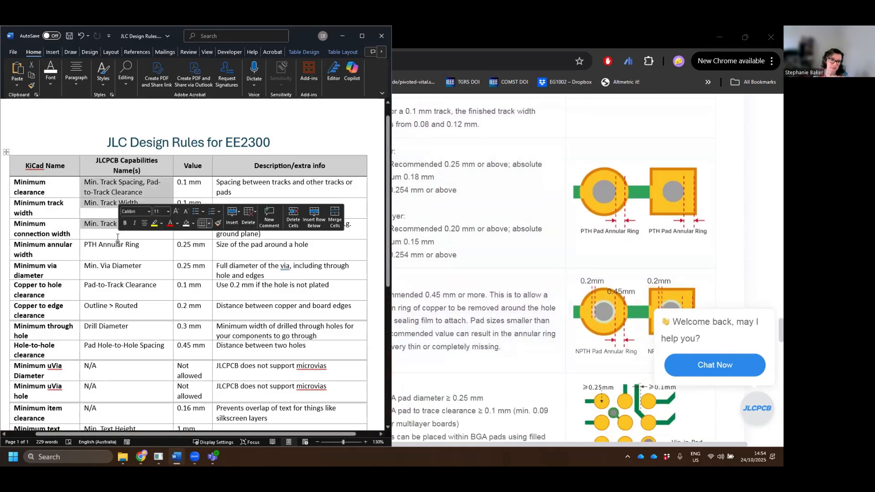
drag(46, 189, 35, 245)
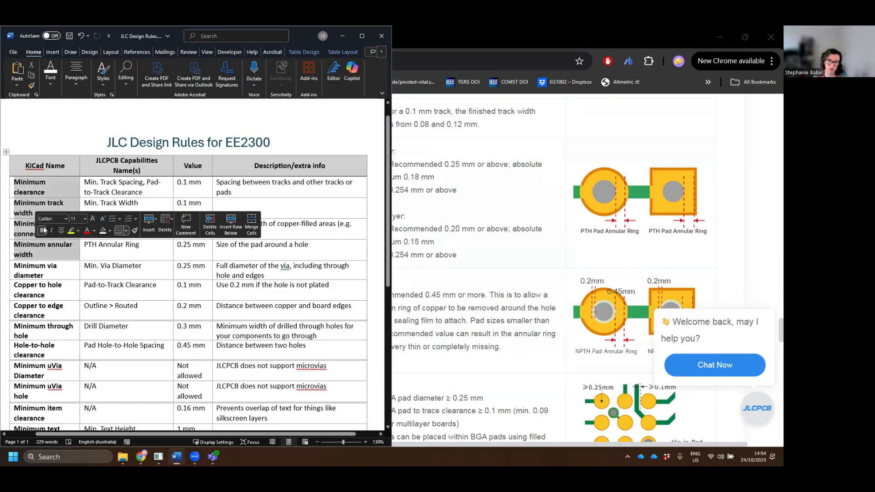
click(200, 181)
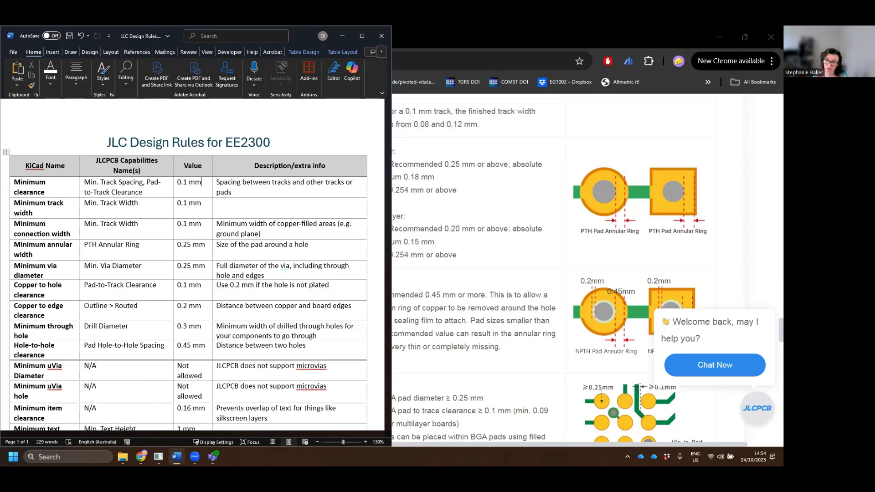
Step: Switch to the JLC Demo Video project's schematic in KiCad, followed by its PCB Editor, beside the design rules document
mouse_move(158, 457)
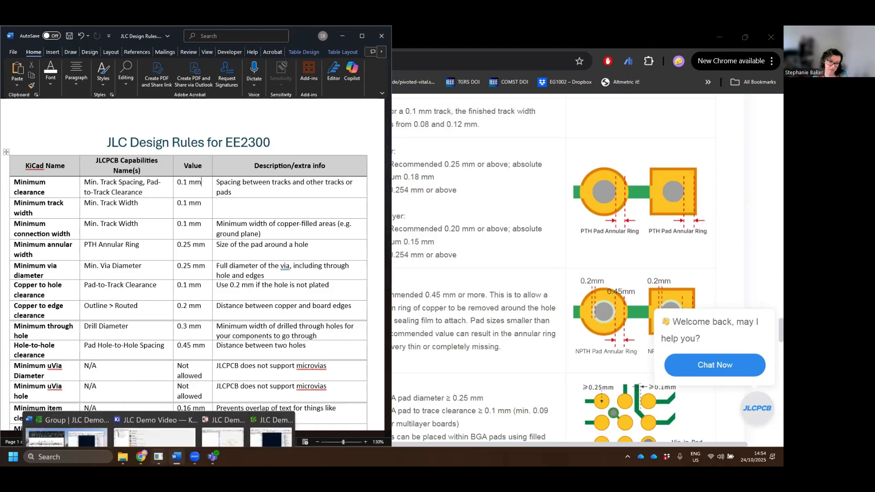
click(210, 427)
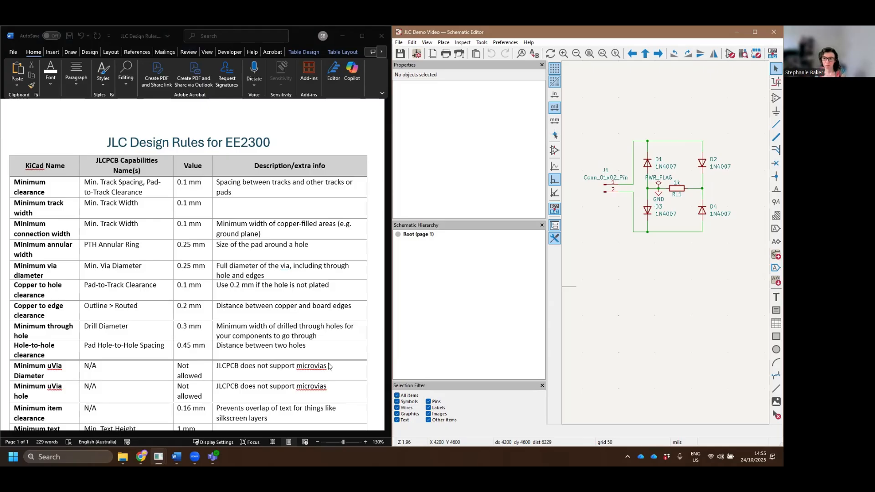
mouse_move(158, 456)
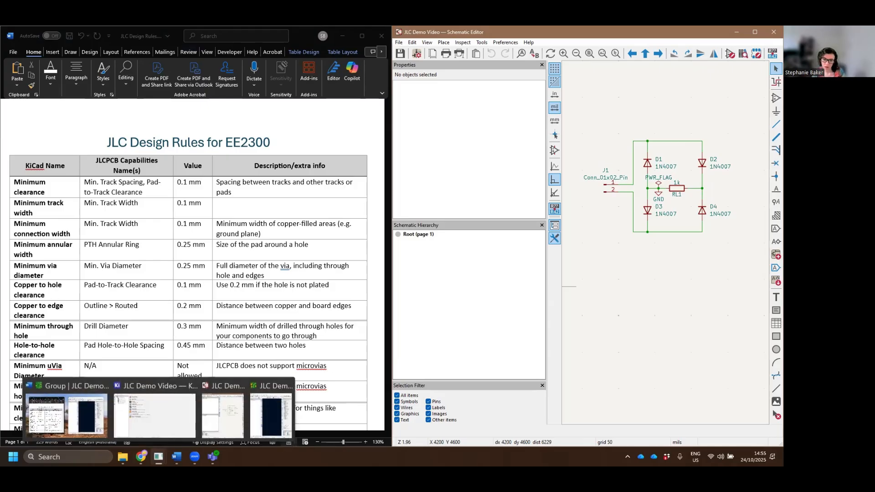
click(255, 406)
scroll(596, 246, down, 8)
scroll(595, 250, down, 2)
scroll(595, 250, up, 4)
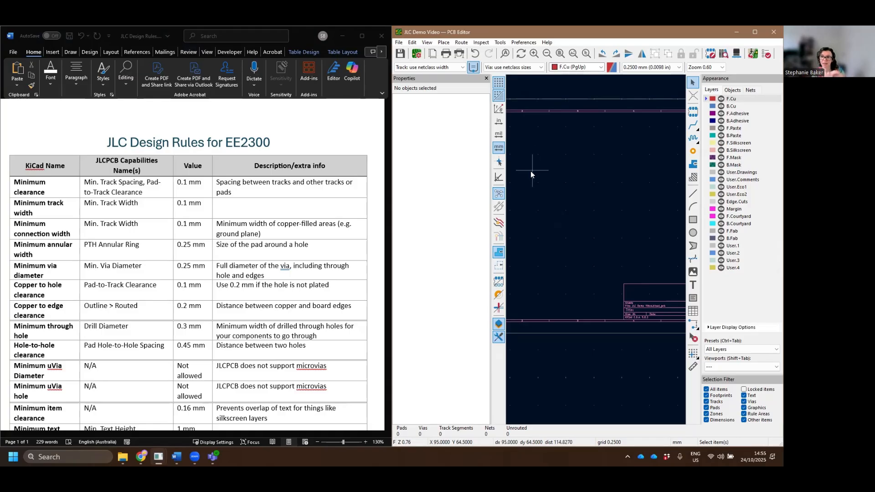
Step: In the Board Setup constraints, set the minimum clearance, minimum track width and minimum connection width each to 0.1 mm
click(416, 55)
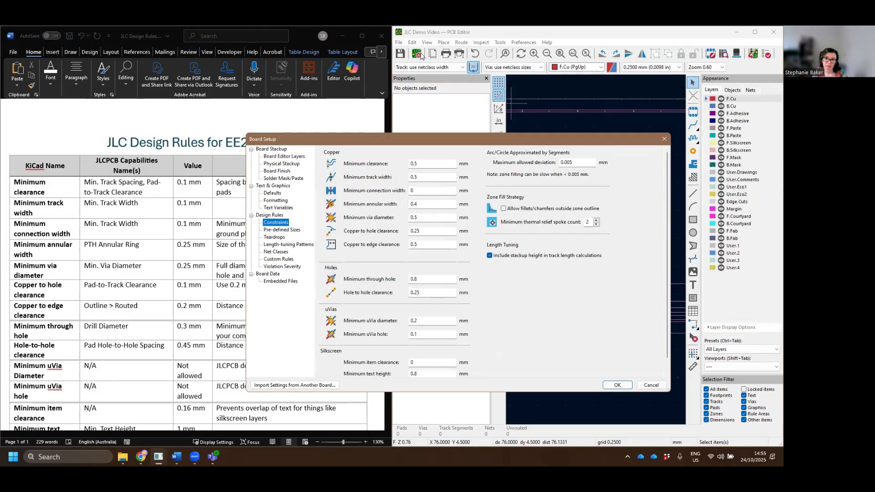
drag(371, 137, 459, 118)
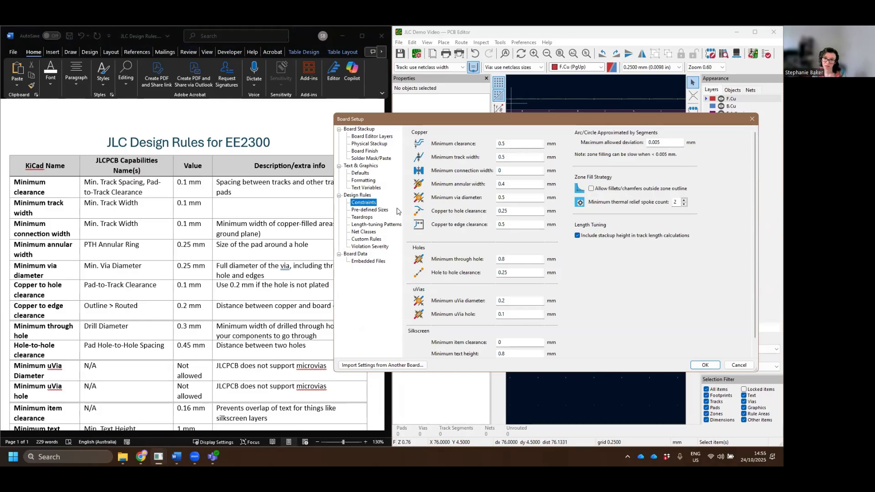
click(504, 144)
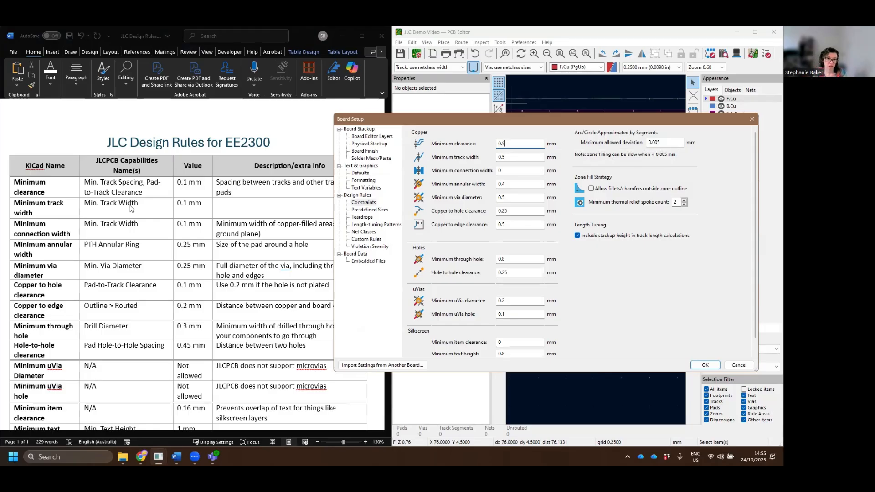
text(1)
key(Tab)
text(0.1)
key(Tab)
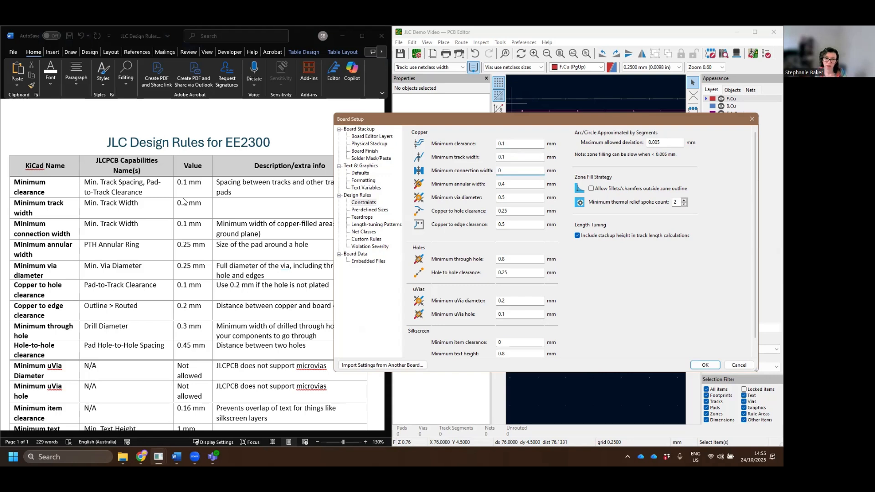
text(0.1)
key(Tab)
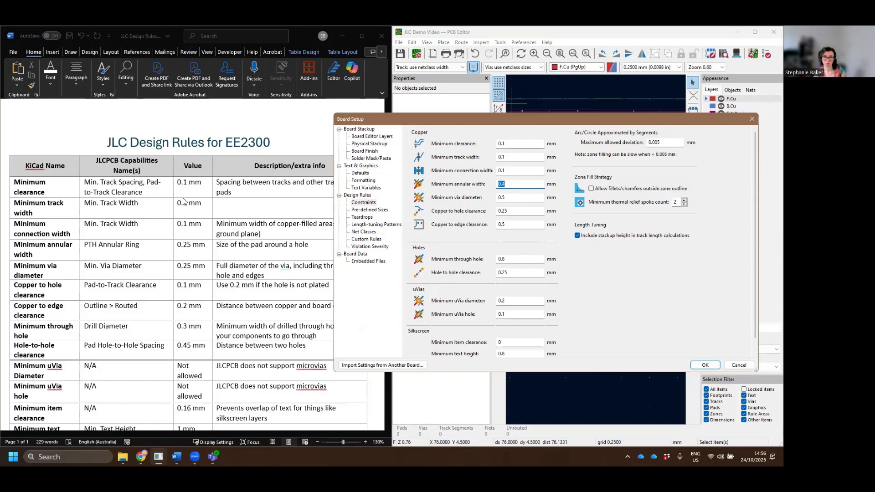
Step: Set the minimum annular width and the minimum via diameter both to 0.25 mm
text(0.25)
key(Tab)
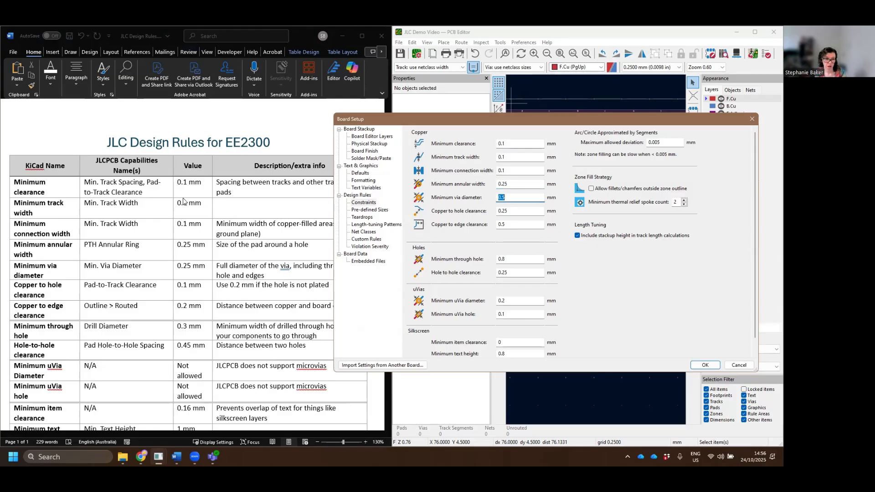
text(0.25)
key(Tab)
Step: Set copper to hole clearance to 0.1 mm, copper to edge clearance to 0.2 mm and minimum through hole to 0.3 mm
text(0.2)
key(Tab)
text(.2)
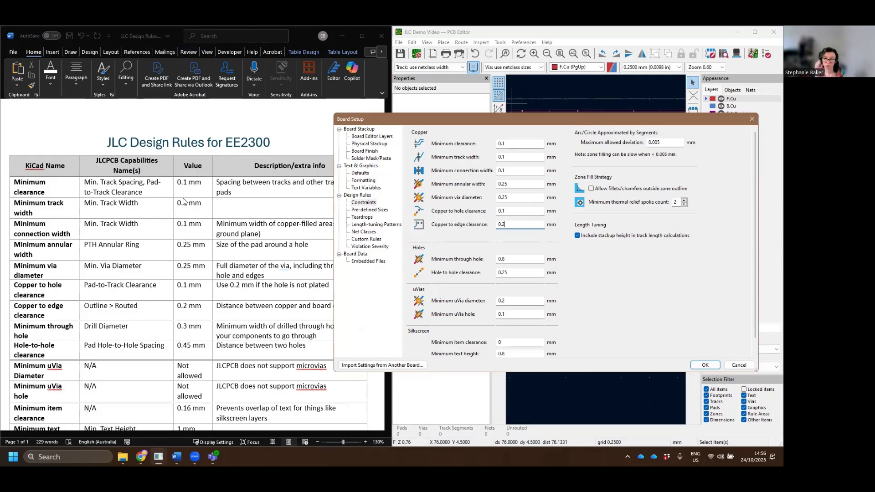
key(Tab)
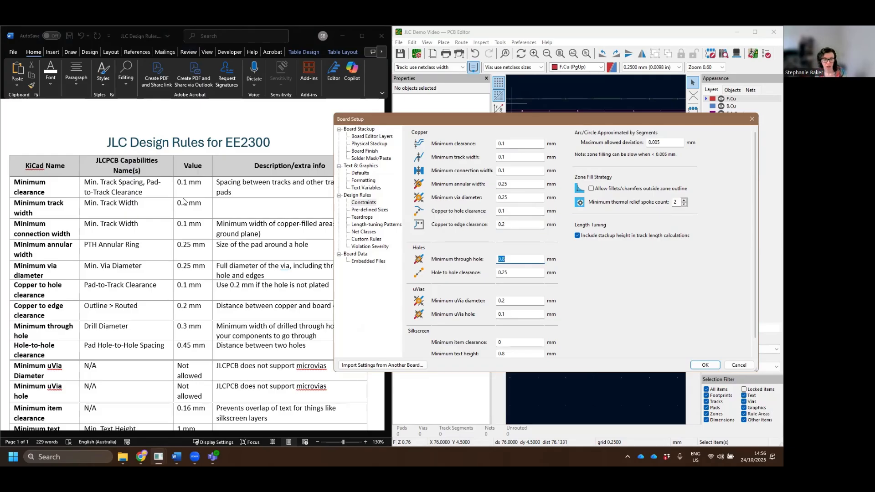
text(0.3)
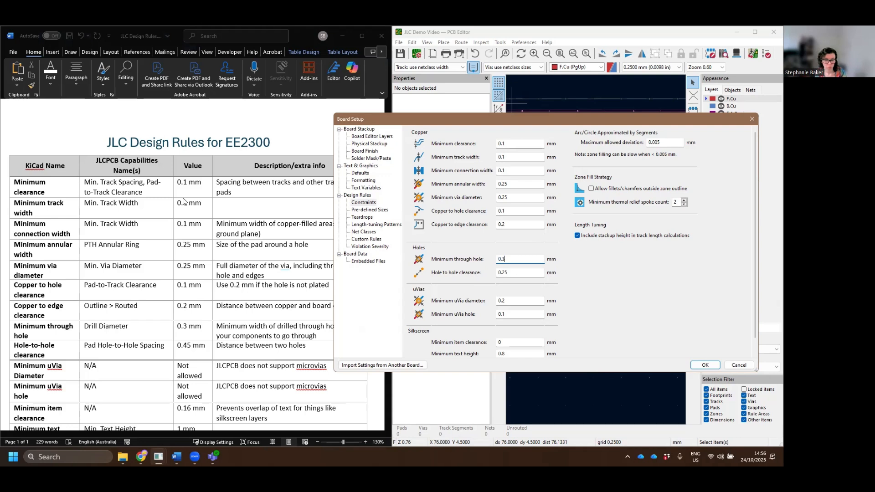
Step: Set the hole to hole clearance to 0.45 mm in the board constraints
key(Tab)
text(0.)
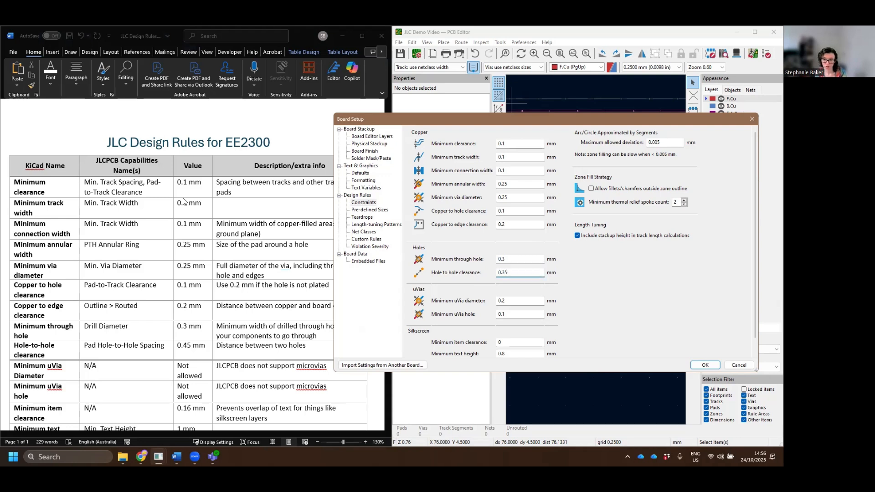
text(45)
key(Tab)
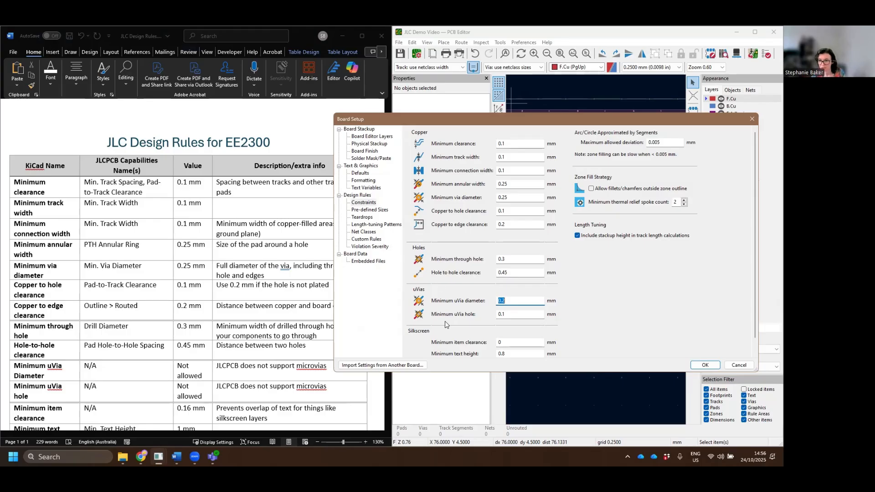
Step: Set the silkscreen minimum item clearance to 0.16 mm, minimum text height to 1 mm and minimum text thickness to 0.16 mm
scroll(451, 321, down, 1)
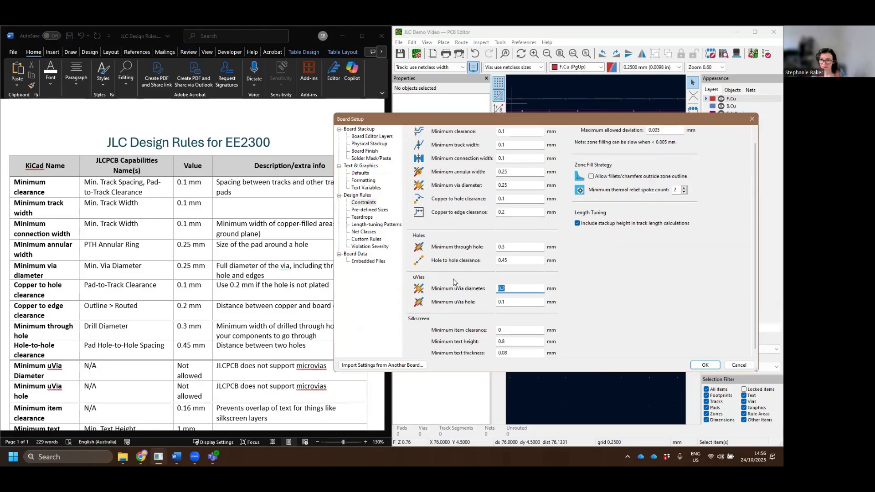
click(504, 328)
scroll(268, 343, down, 3)
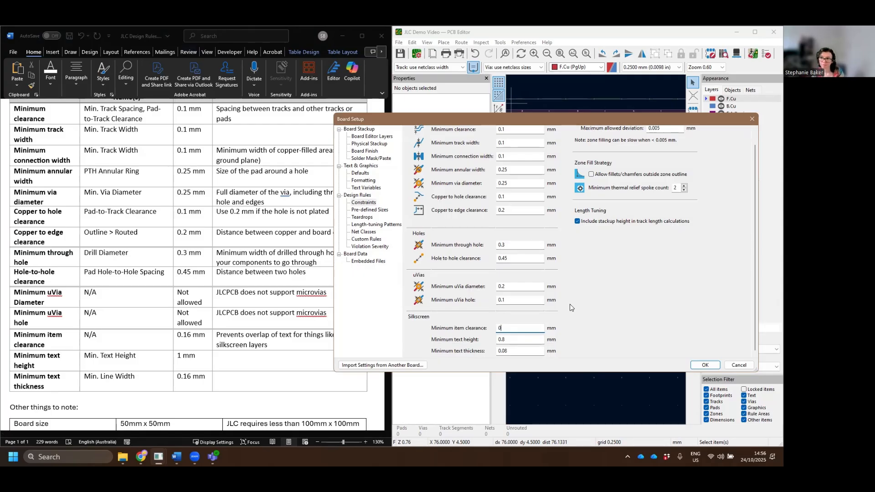
text(.16)
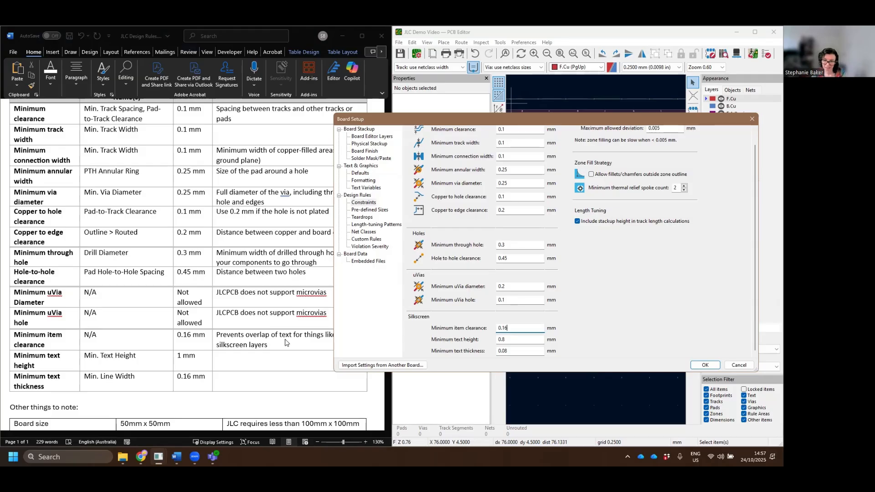
key(Tab)
text(1)
key(Tab)
text(0.15)
key(BackSpace)
text(6)
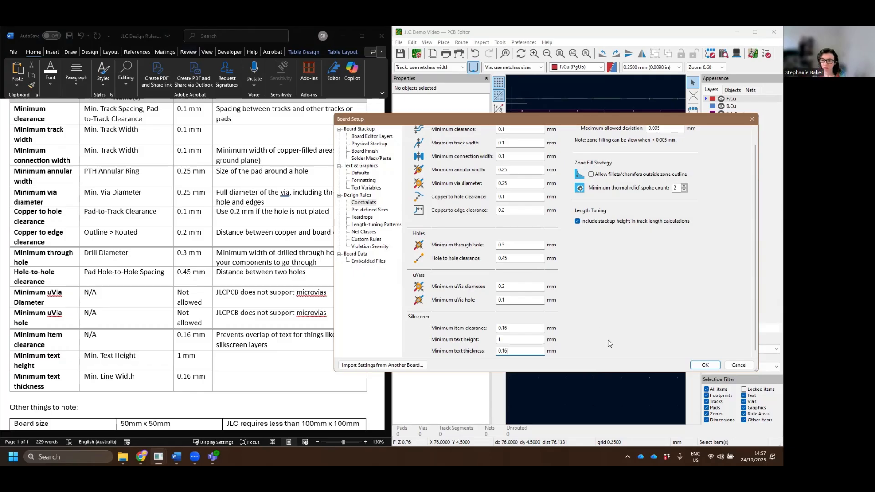
Step: Review the remaining constraints against the design rules table and its board size note, and apply the Board Setup changes
scroll(620, 330, up, 1)
scroll(460, 307, down, 1)
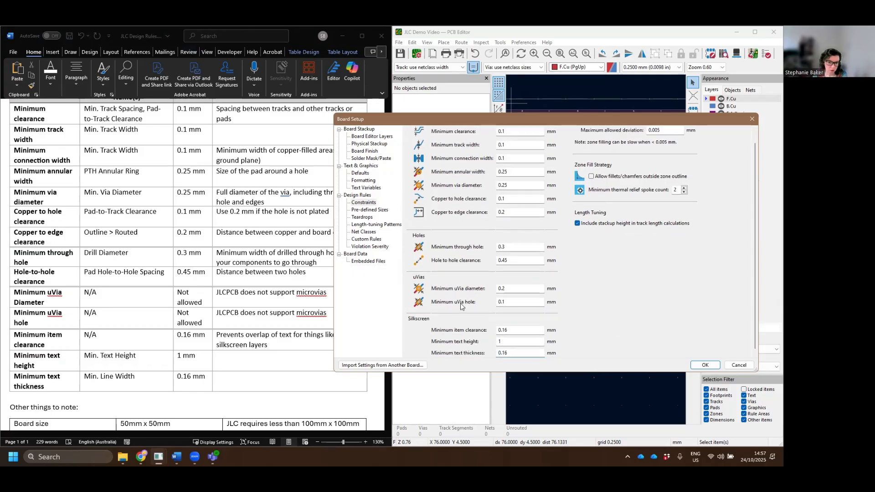
scroll(191, 367, down, 2)
scroll(191, 368, up, 2)
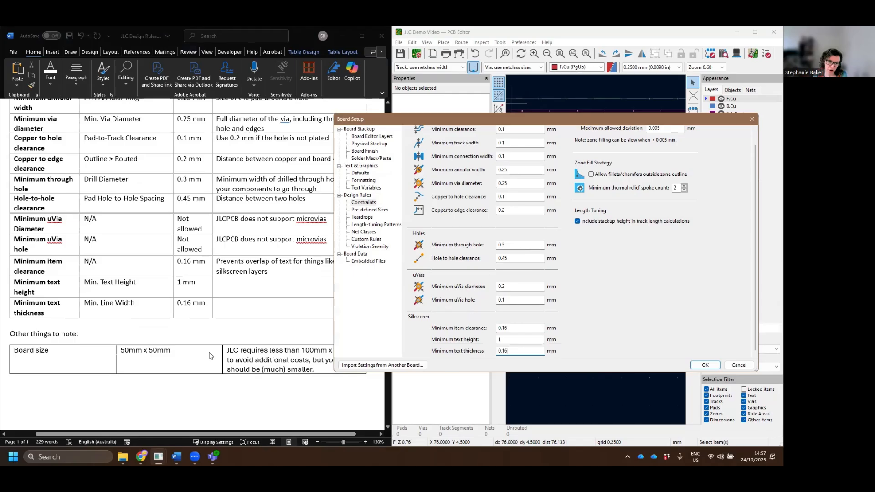
scroll(145, 340, down, 4)
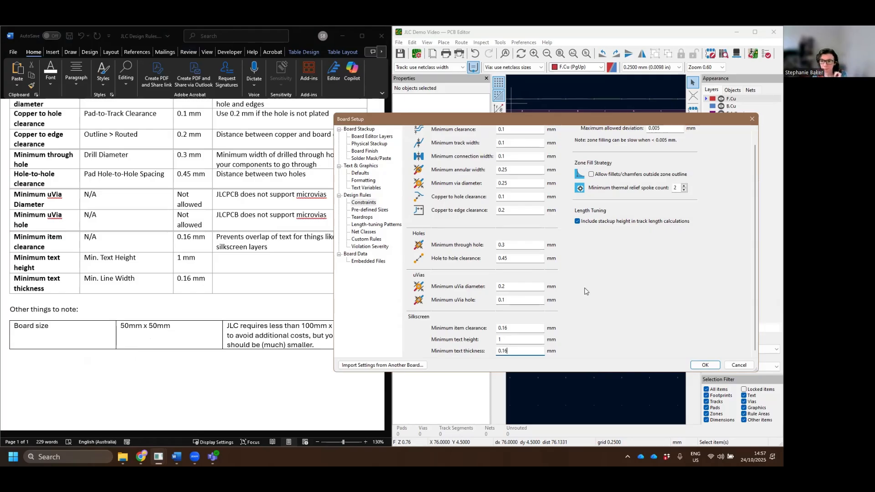
scroll(665, 335, up, 2)
scroll(665, 336, down, 2)
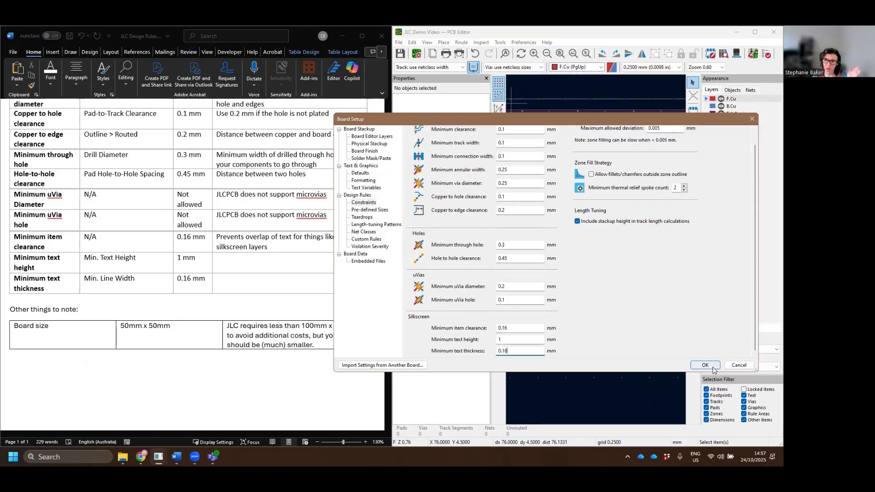
click(705, 366)
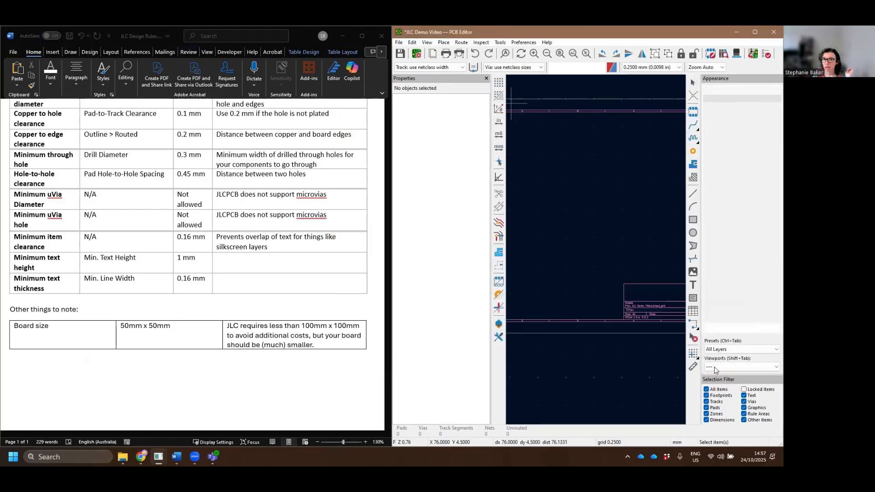
Step: Add a pre-defined track width of 0.2 mm and a pre-defined via of 0.3 mm diameter with a 0.2 mm hole, and apply them
click(480, 54)
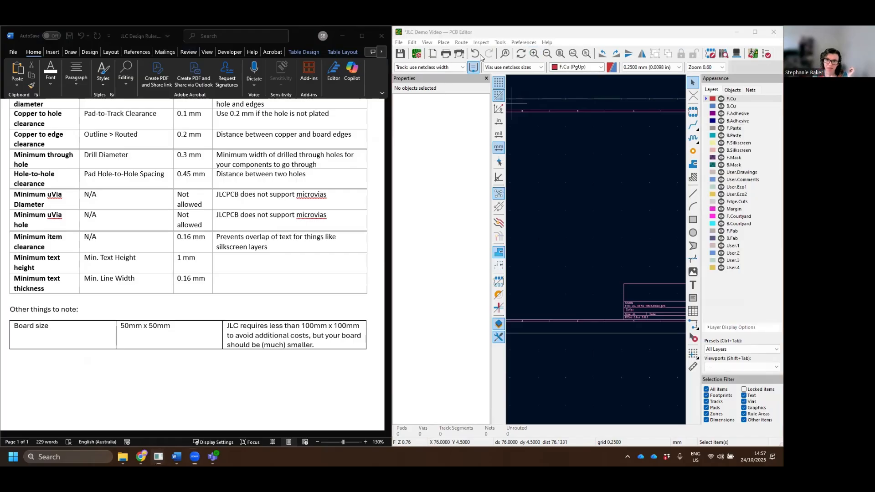
click(453, 67)
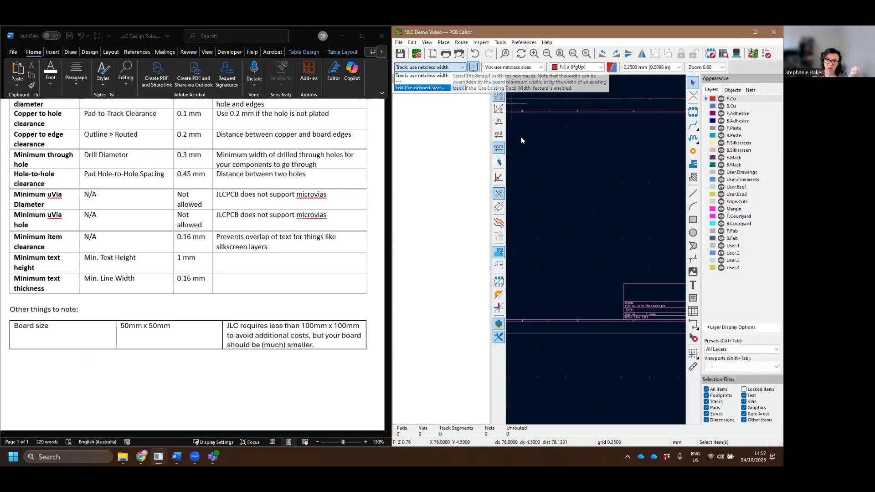
click(435, 68)
click(435, 67)
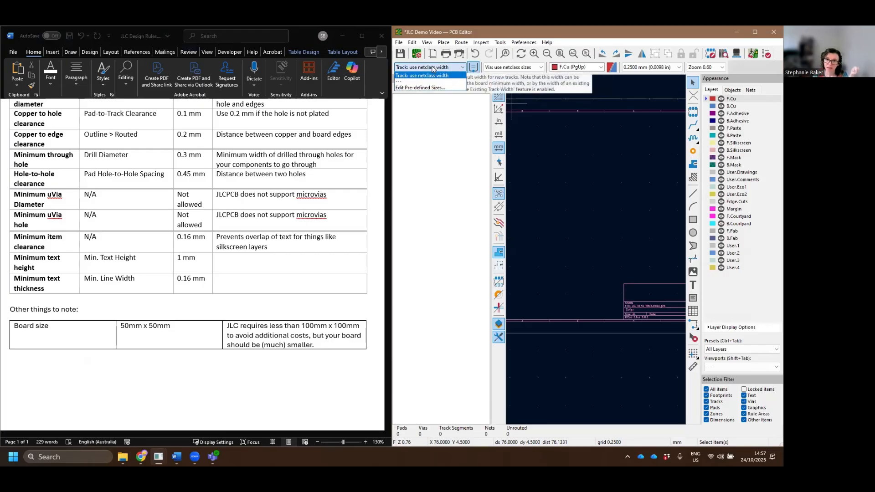
click(438, 89)
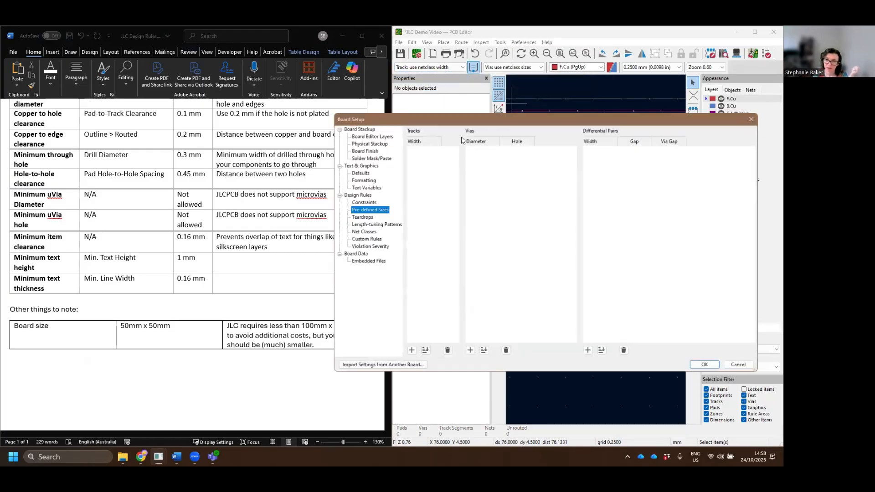
click(411, 351)
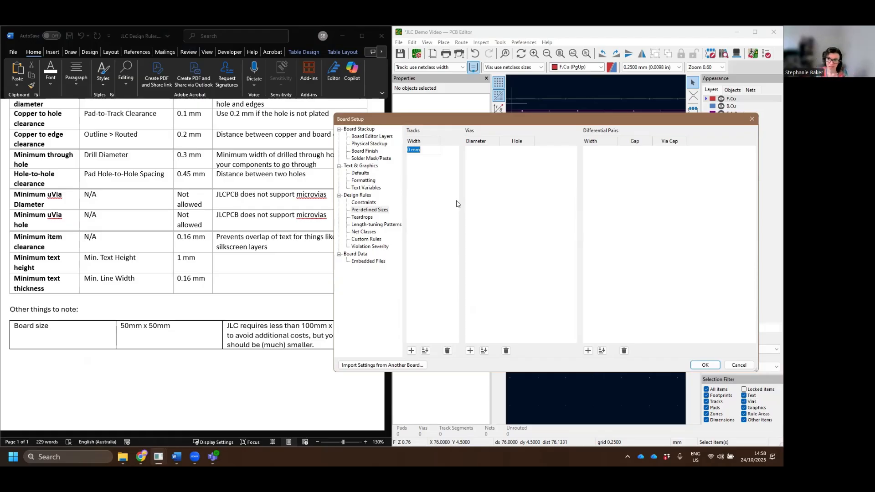
scroll(257, 218, up, 5)
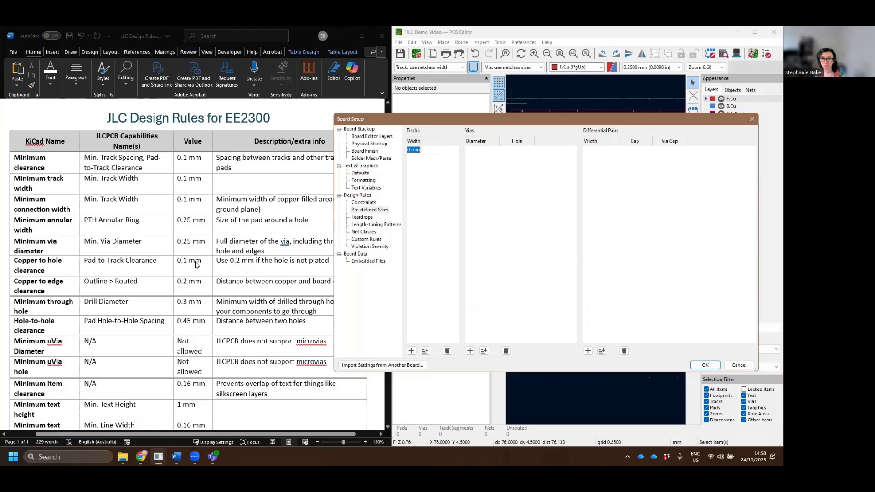
text(0.2)
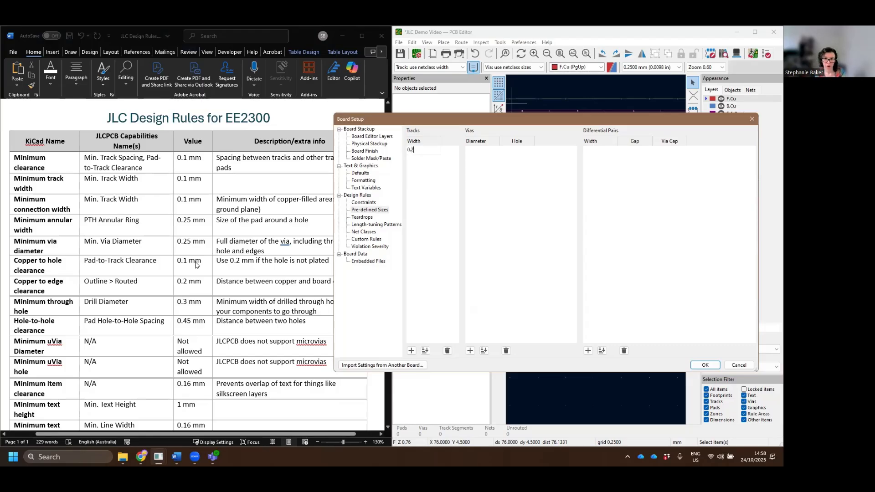
key(Return)
click(497, 272)
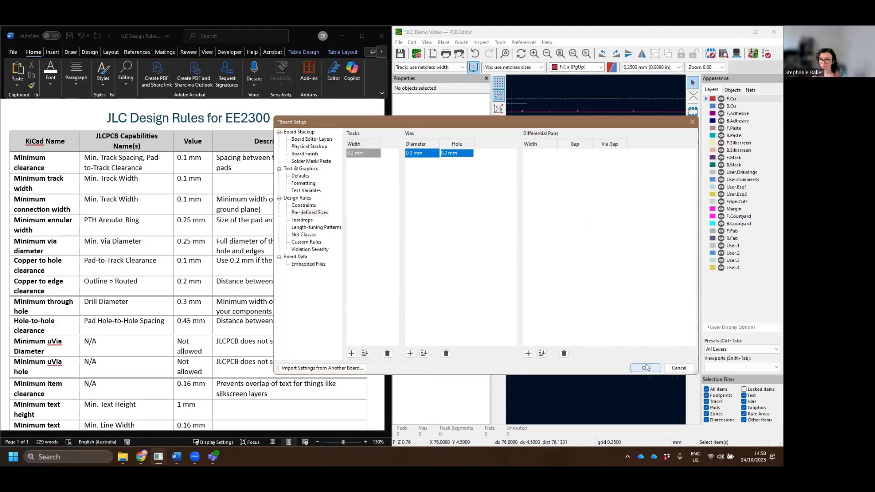
click(647, 367)
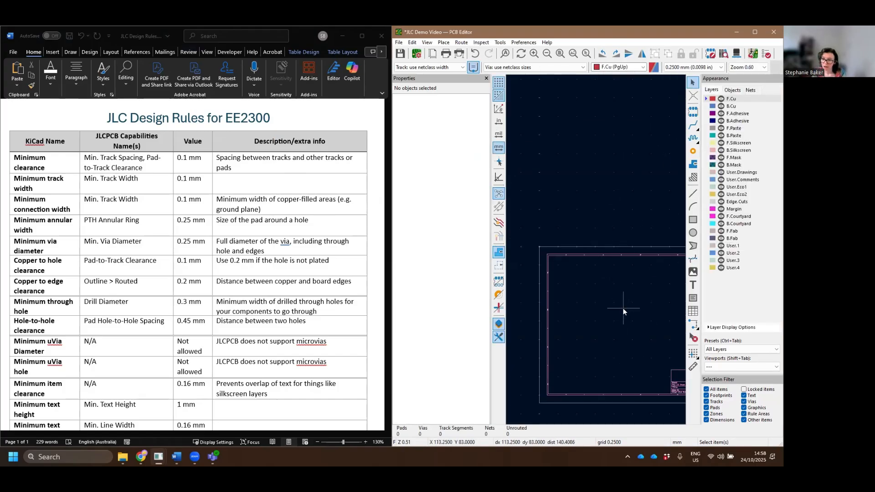
Step: Update the PCB from the schematic and place the imported diode, connector and resistor footprints on the board canvas
middle_drag(624, 342, 572, 300)
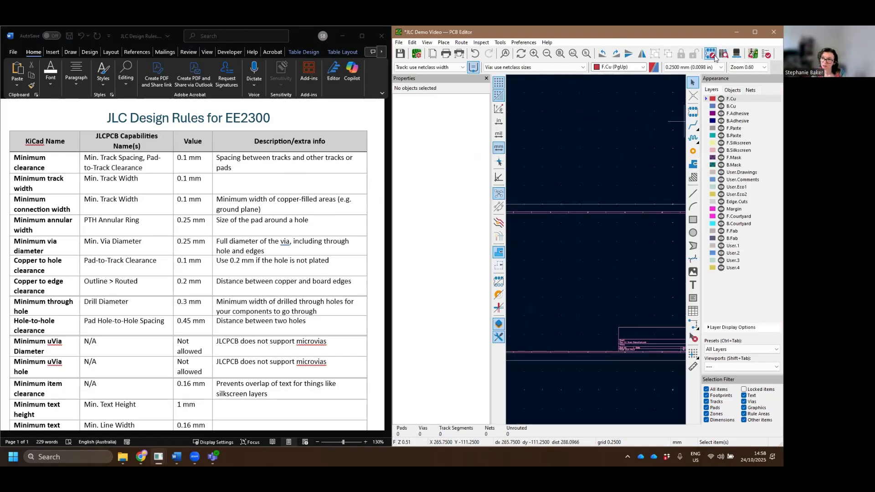
click(753, 54)
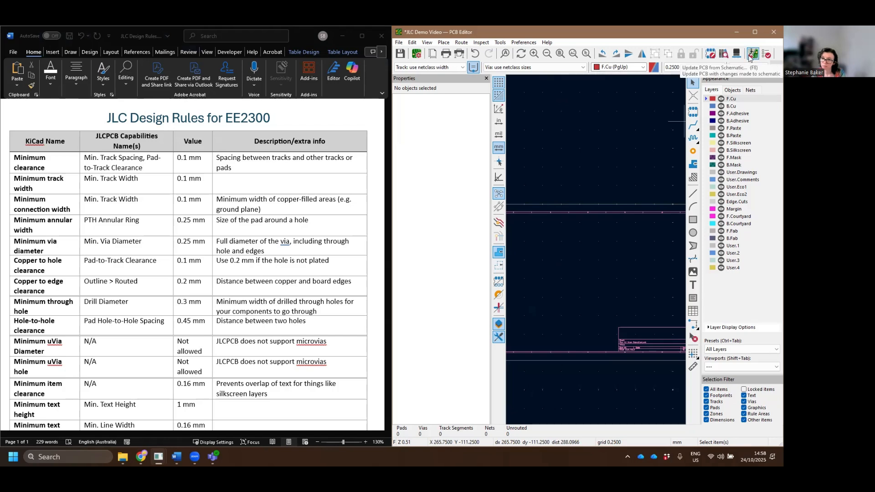
click(642, 256)
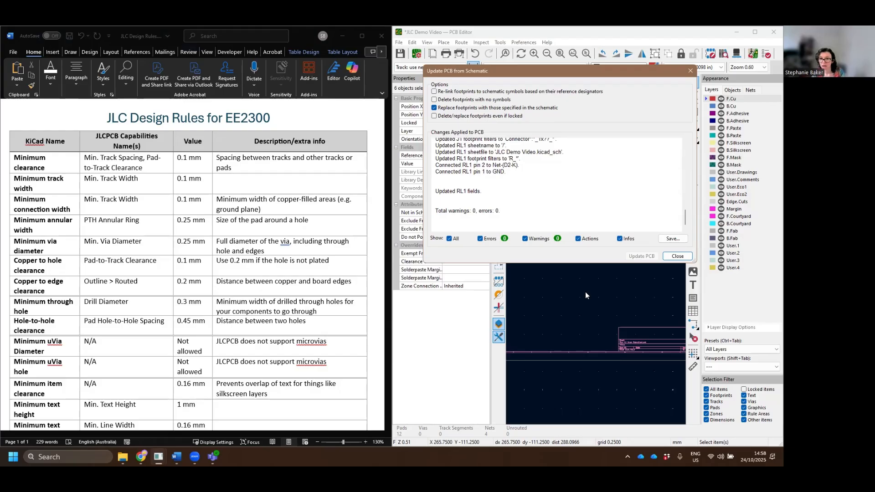
click(668, 259)
scroll(594, 249, up, 5)
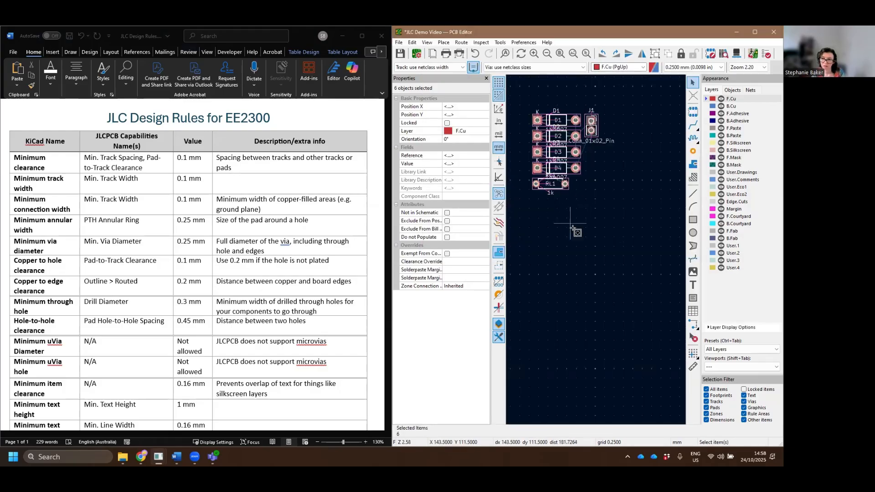
click(581, 239)
scroll(597, 264, up, 3)
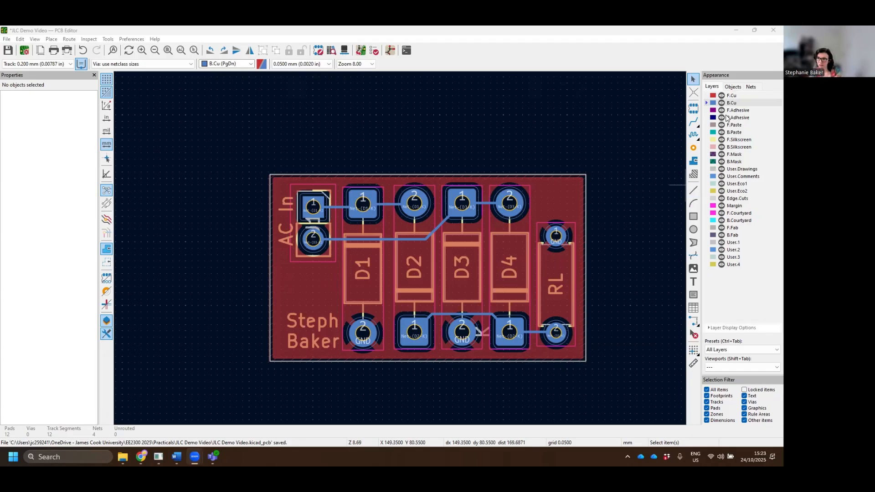
Step: Examine the back tracks with the F.Cu layer temporarily hidden, and inspect both sides of the board in the 3D Viewer
click(721, 95)
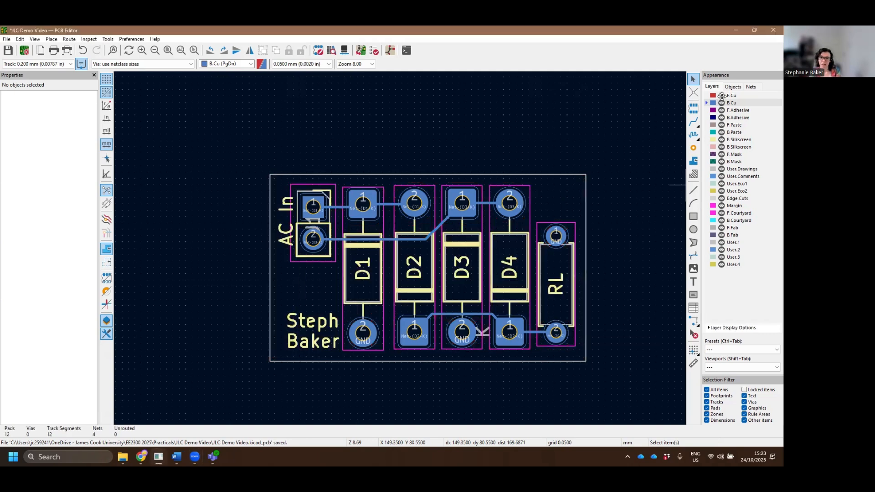
click(721, 96)
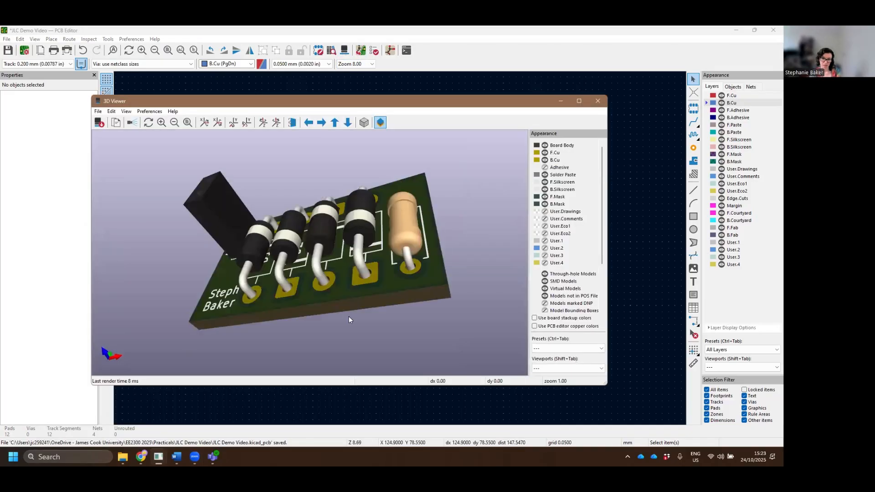
drag(350, 318, 194, 243)
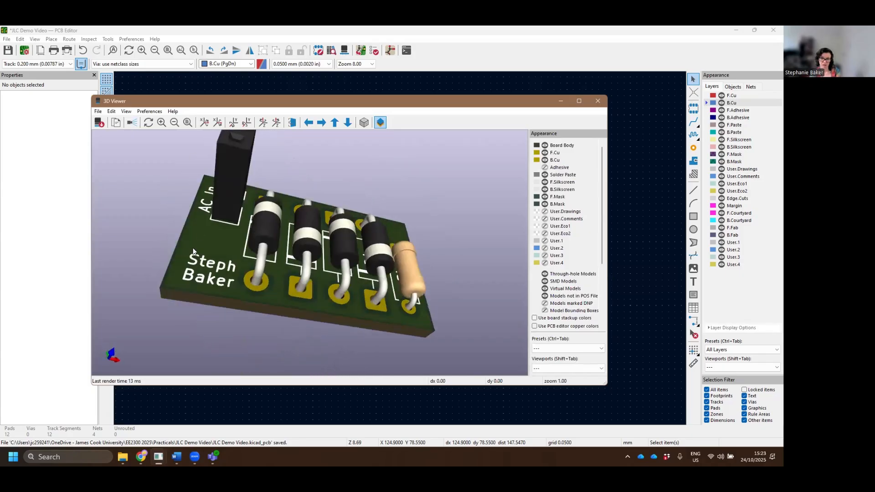
drag(351, 334, 261, 243)
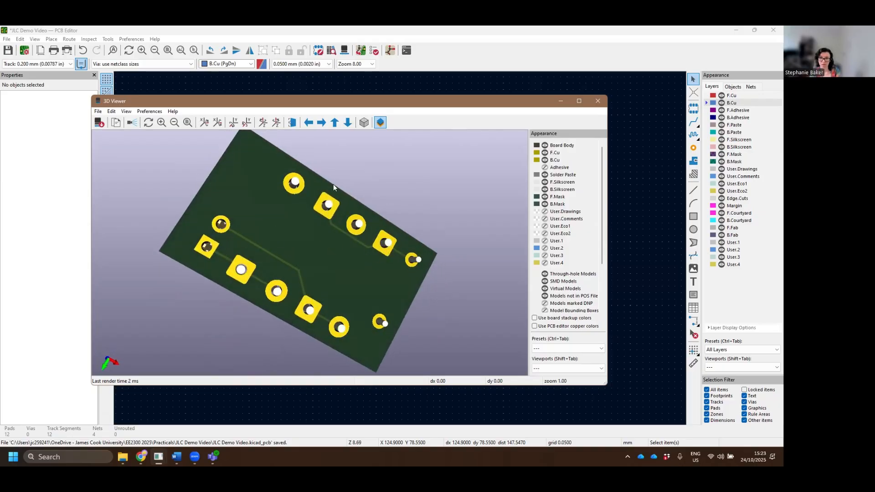
drag(328, 180, 378, 197)
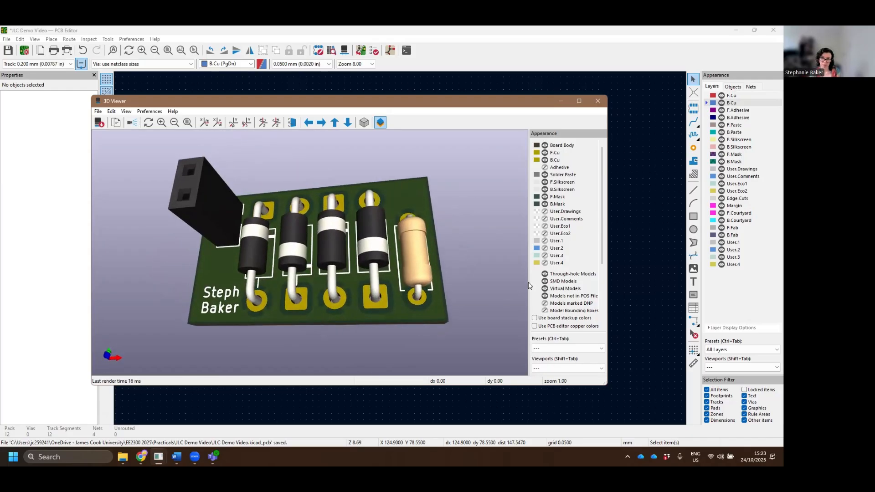
Step: Inspect the bare board in 3D with the through-hole models temporarily hidden, restore them and close the 3D Viewer
click(545, 274)
drag(436, 248, 359, 267)
drag(401, 286, 408, 250)
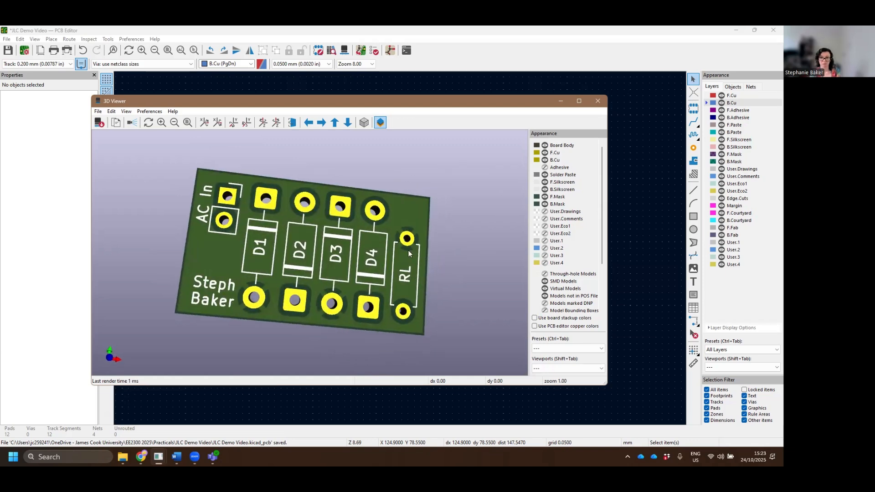
click(545, 275)
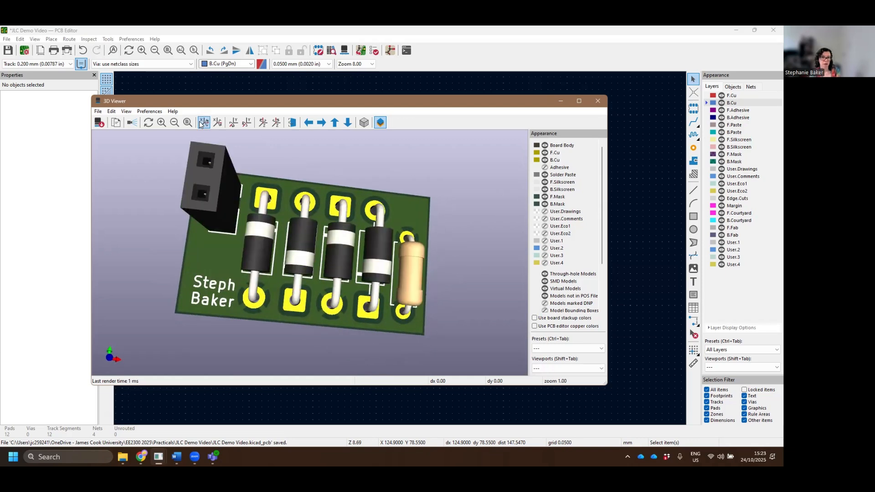
click(561, 100)
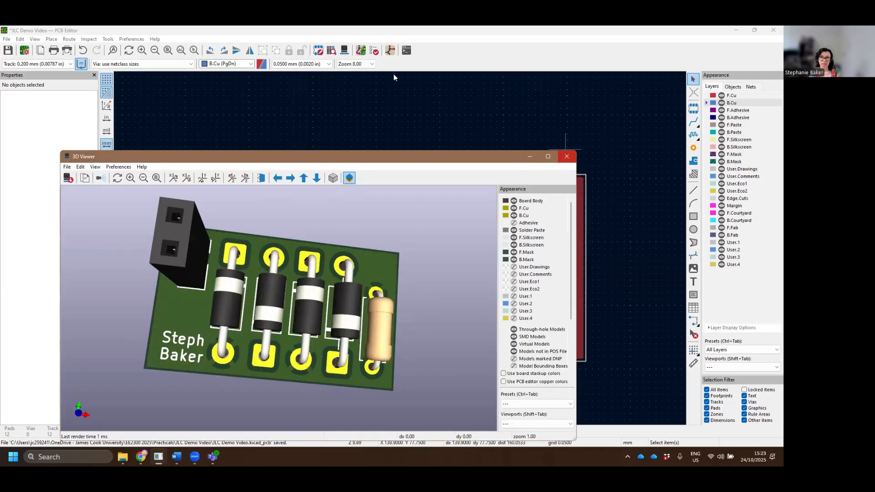
Step: Run the design rules check on the routed board with zones refilled, and close the checker
click(373, 50)
click(247, 263)
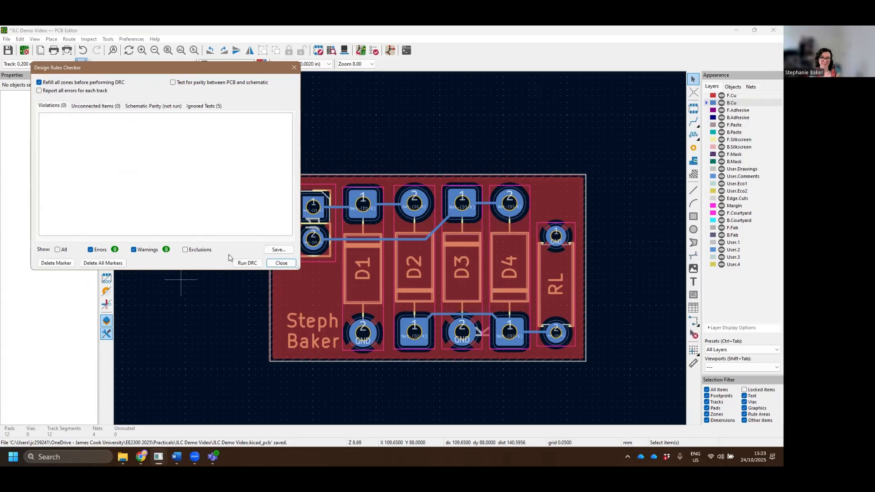
click(269, 265)
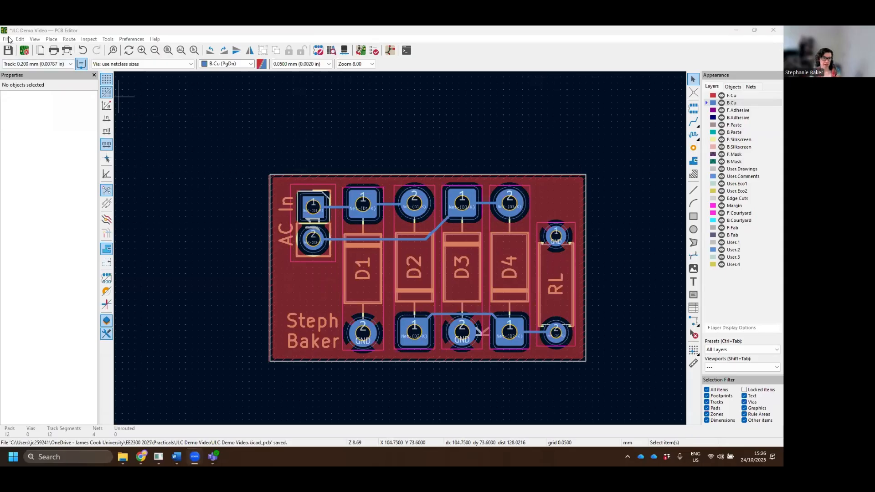
Step: Open the Gerber plot settings for the board and review the copper, paste, silkscreen, mask and Edge.Cuts layers included
click(8, 40)
mouse_move(36, 153)
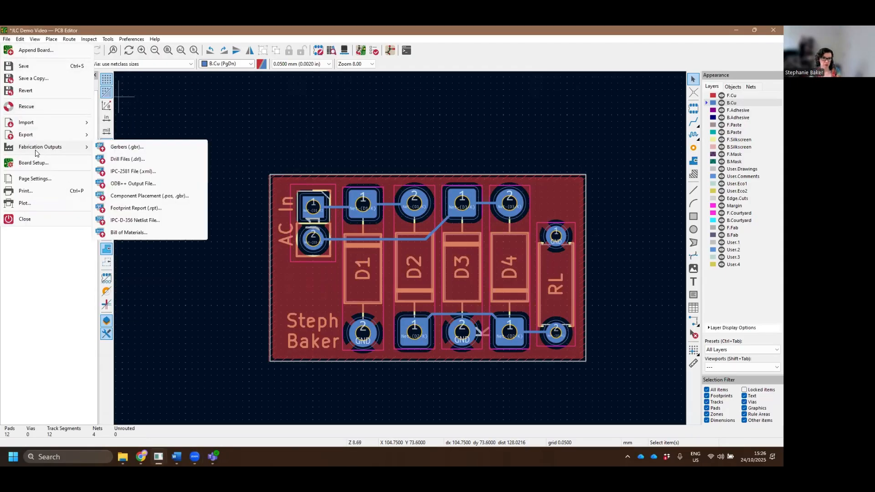
click(151, 148)
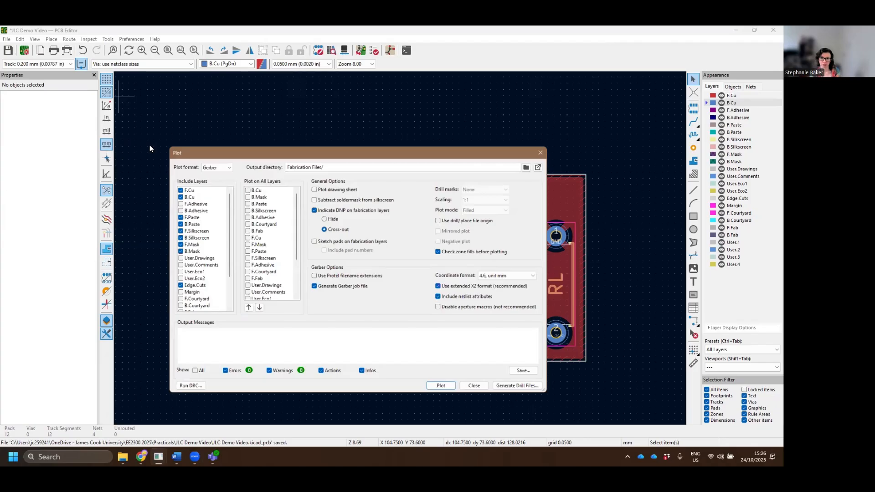
scroll(257, 204, down, 2)
scroll(257, 203, down, 3)
scroll(264, 253, up, 5)
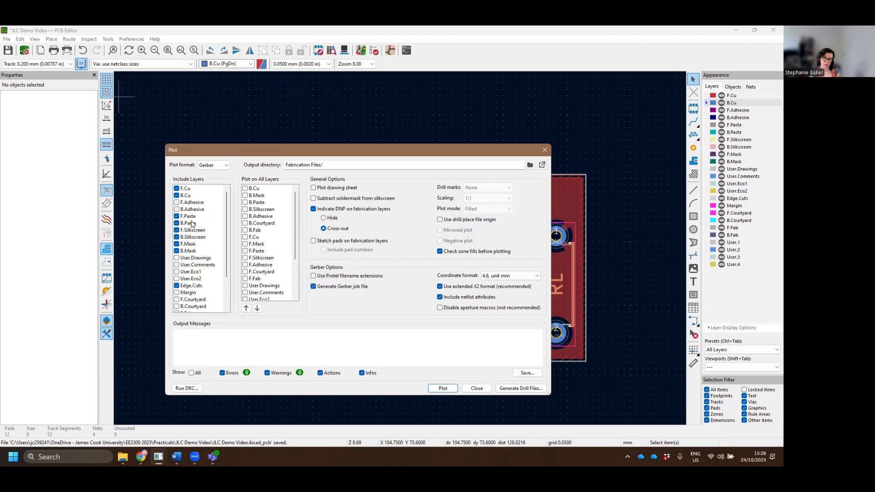
scroll(197, 250, down, 2)
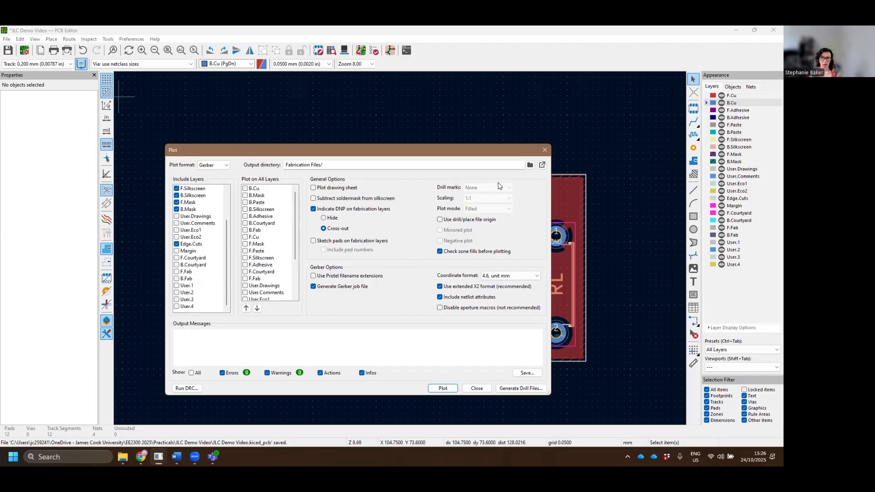
Step: Create a Fabrication Files folder inside JLC Demo Video and set it as the plot output directory with a relative path
click(530, 165)
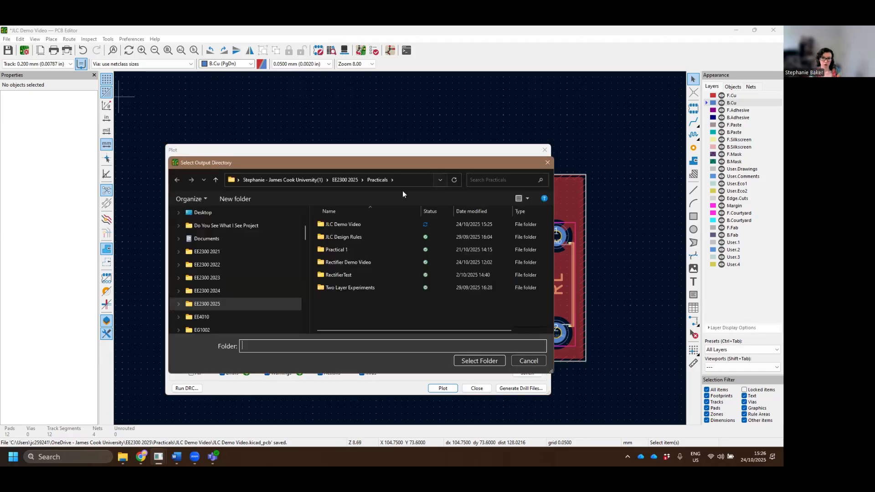
double_click(370, 220)
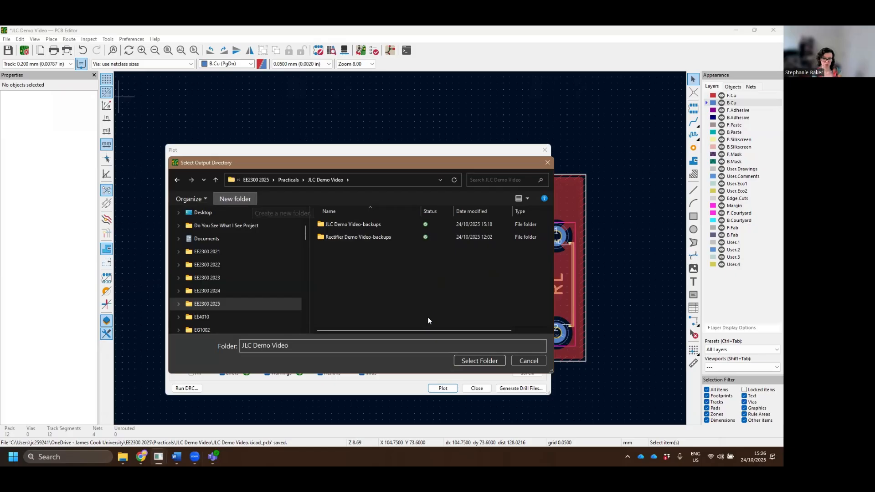
text(Fabrication Files)
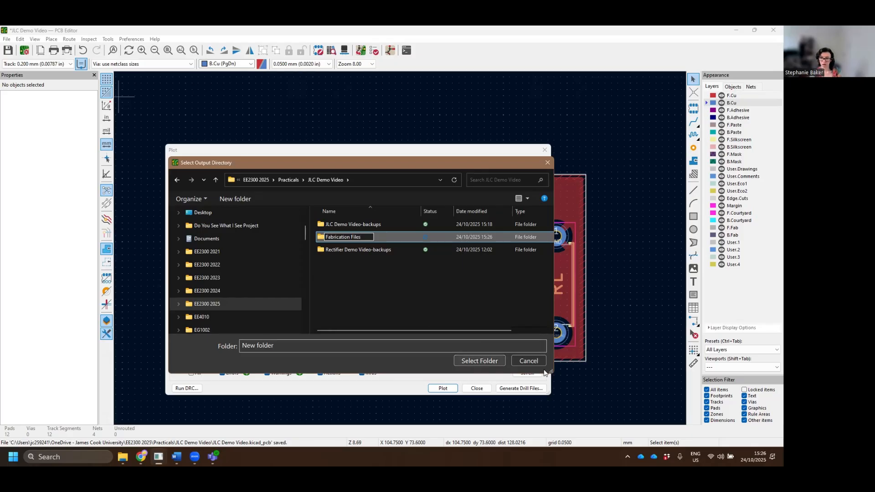
key(Return)
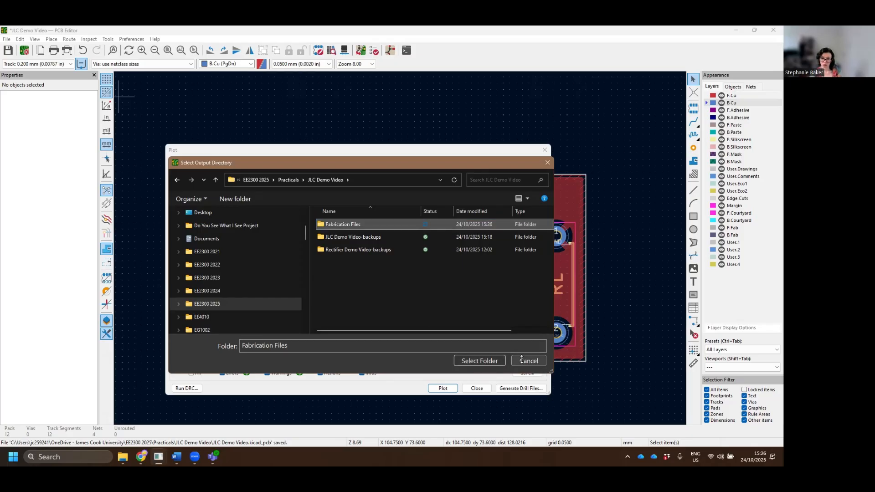
click(480, 361)
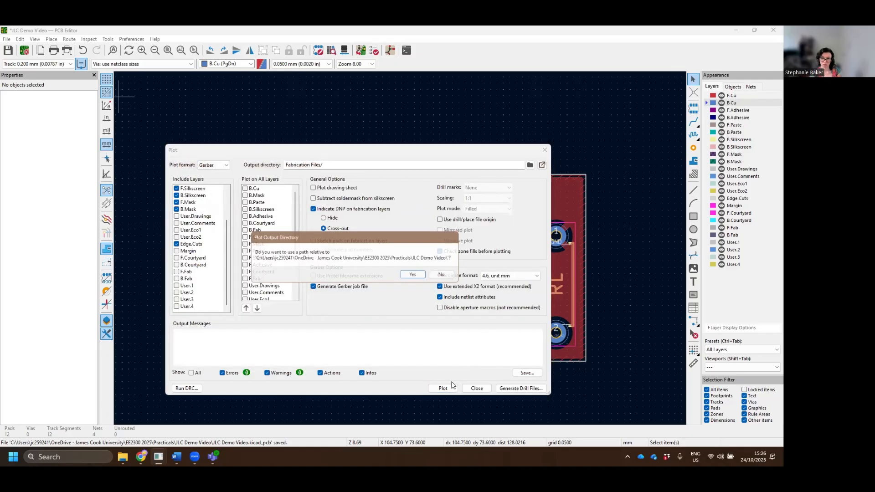
click(422, 279)
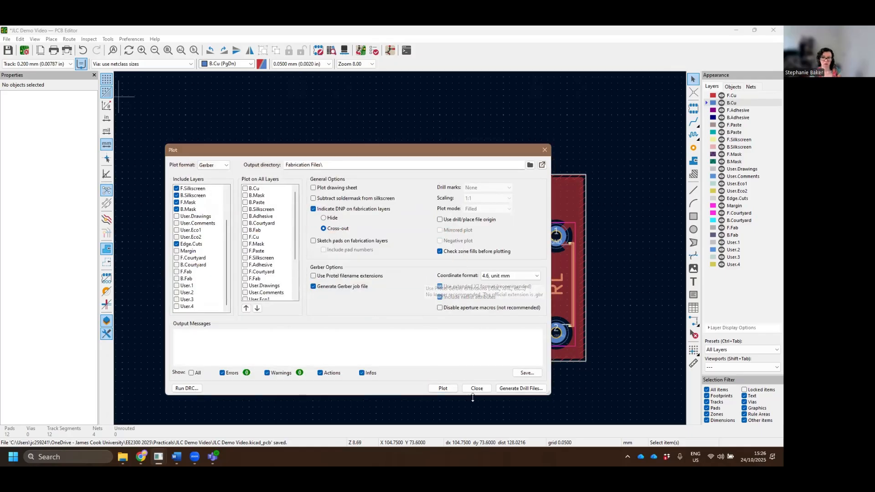
Step: Plot the Gerber files and generate the Excellon drill files in millimetres into the Fabrication Files folder
click(443, 388)
click(531, 388)
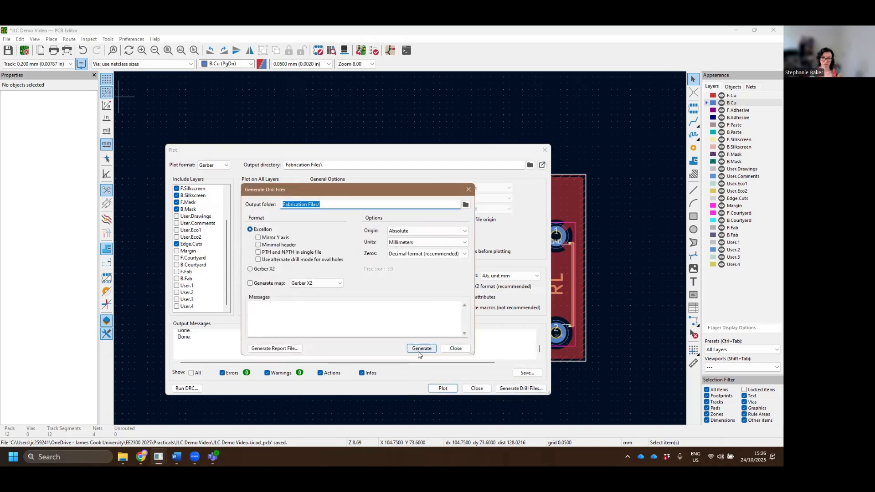
click(421, 349)
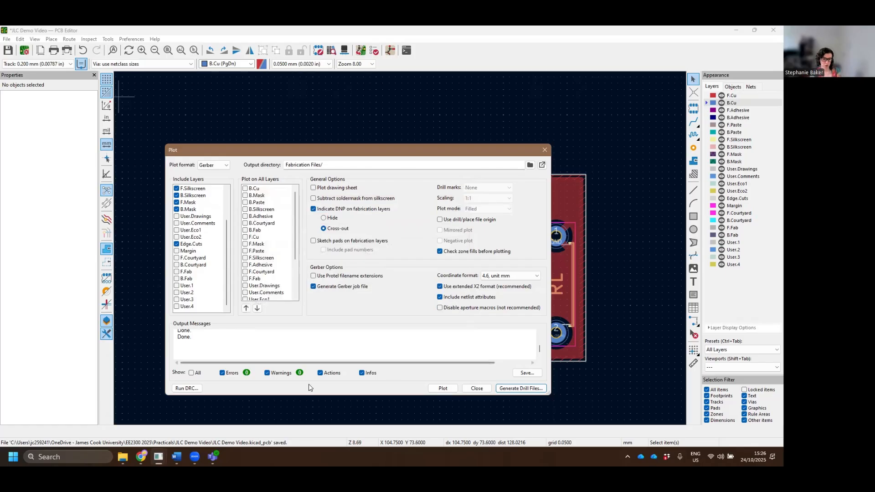
Step: Switch to File Explorer, open the Fabrication Files folder in JLC Demo Video and maximize the window
mouse_move(122, 457)
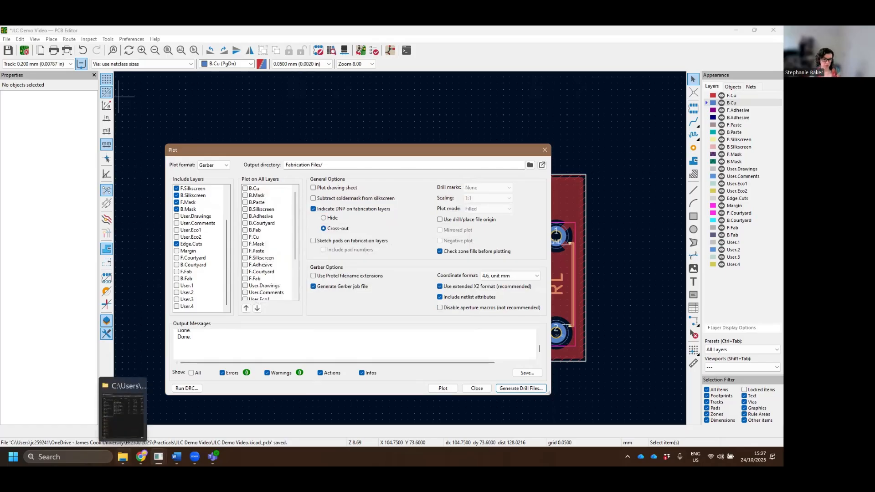
click(124, 427)
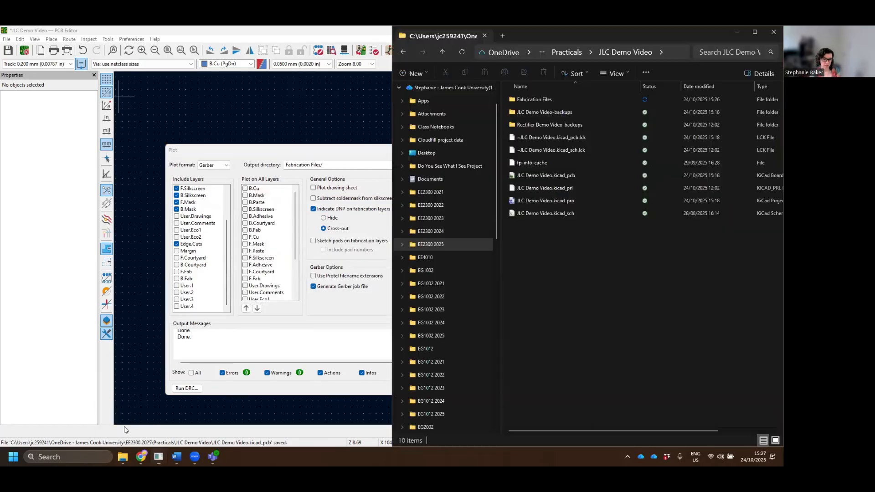
click(576, 100)
key(Return)
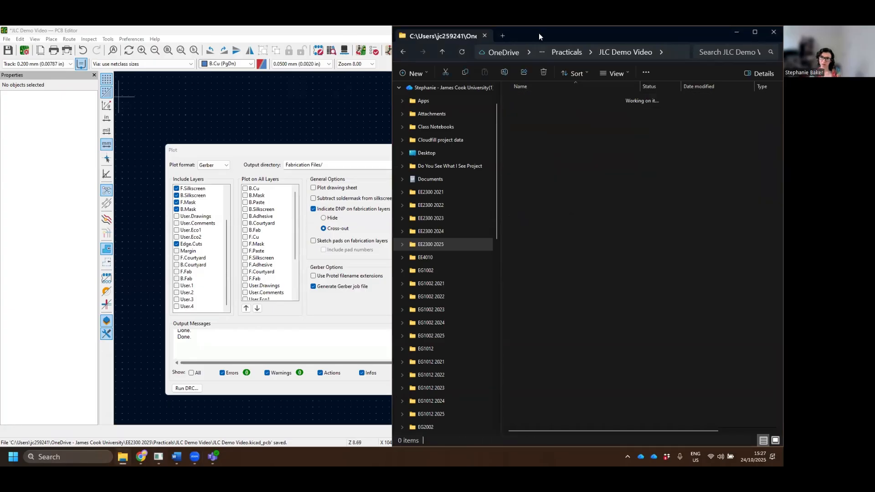
double_click(539, 33)
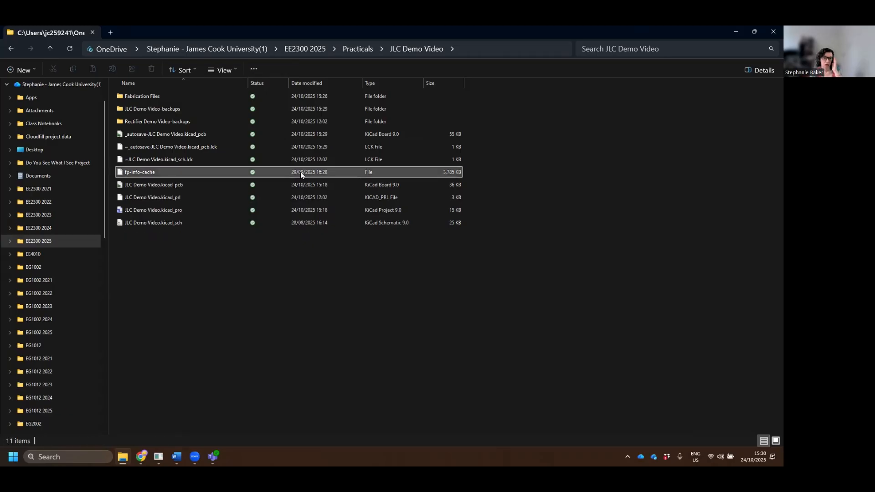
Step: Compress the Fabrication Files folder into a ZIP file, keeping the name Fabrication Files.zip
click(170, 95)
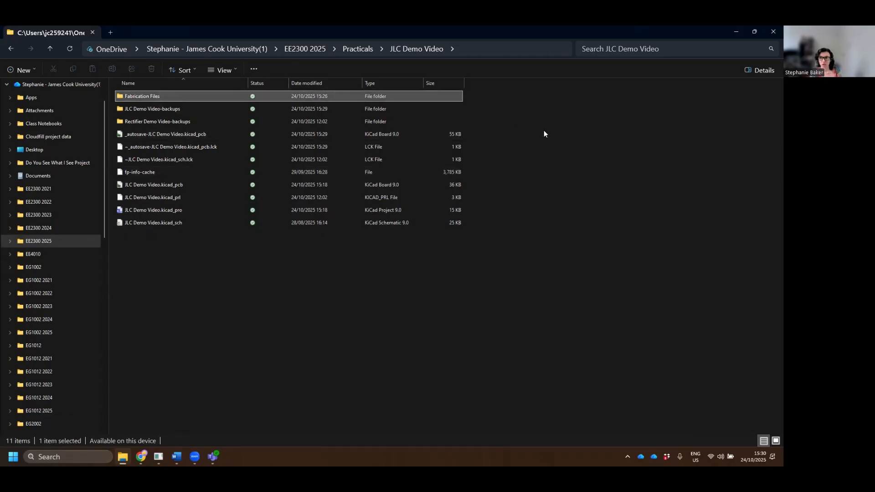
right_click(307, 98)
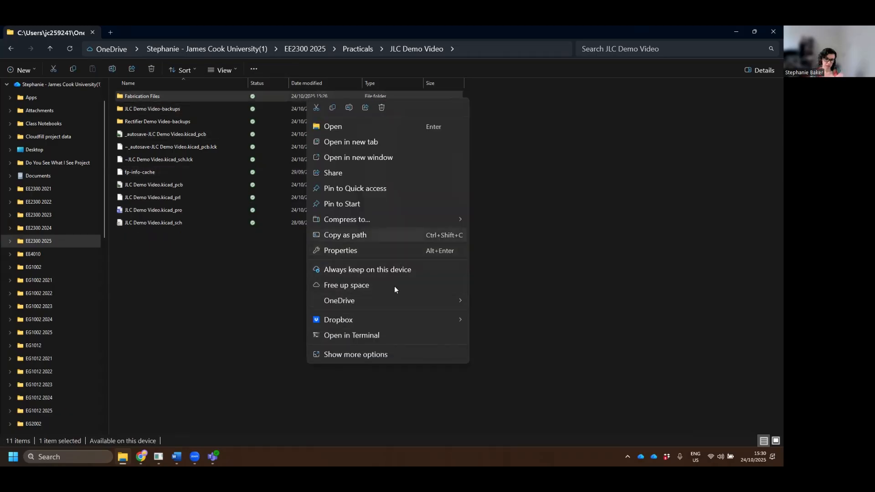
mouse_move(408, 221)
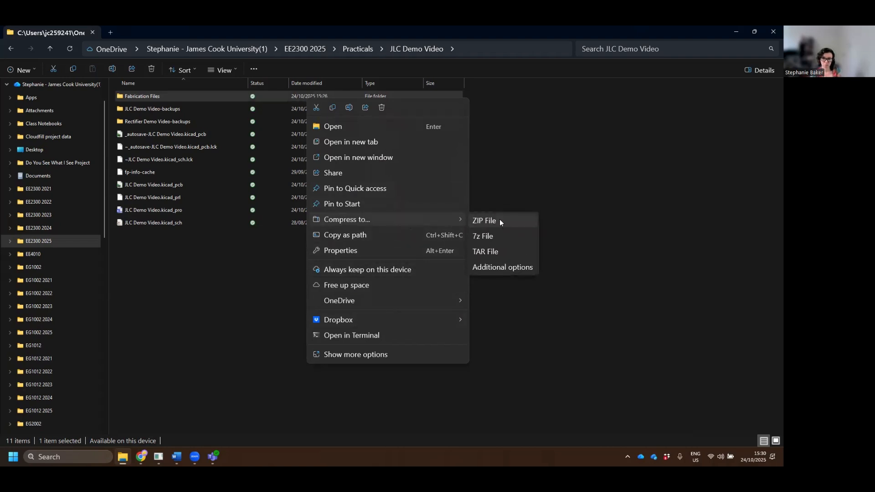
click(499, 220)
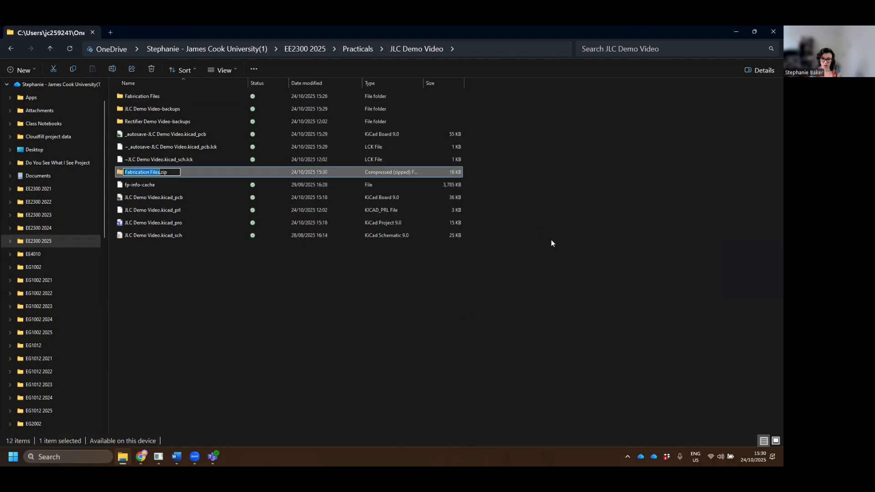
click(551, 243)
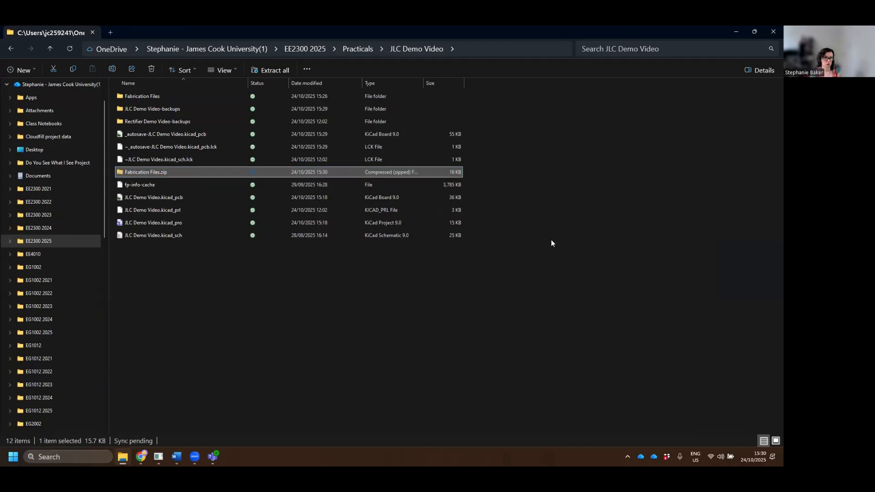
click(551, 244)
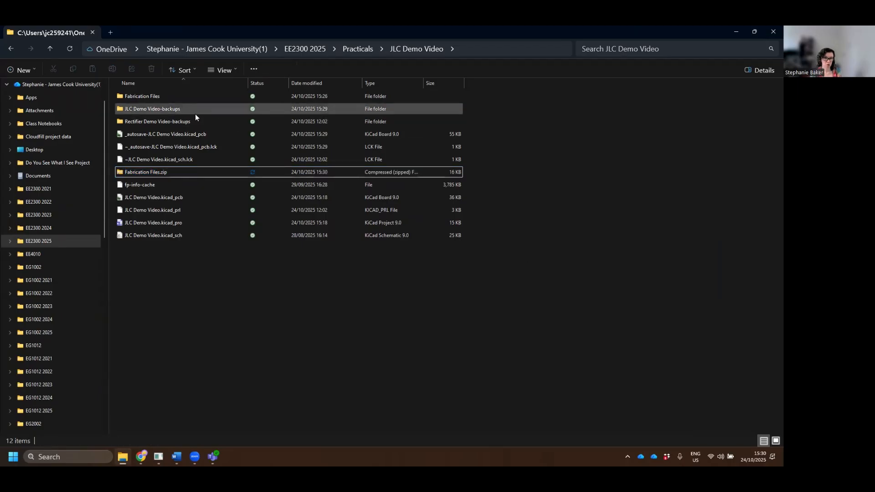
Step: Duplicate the Fabrication Files folder and rename the copy as Fabrication Files - With Errors
click(197, 97)
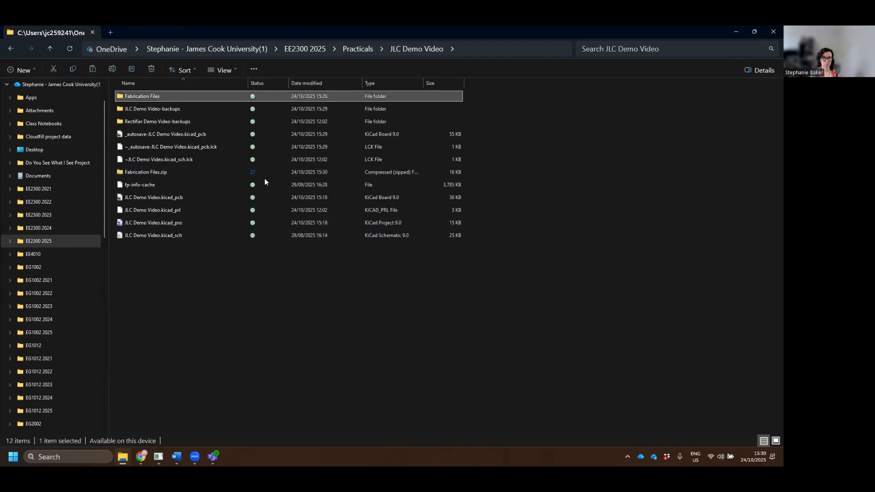
key(ctrl+v)
click(188, 111)
click(174, 108)
double_click(174, 108)
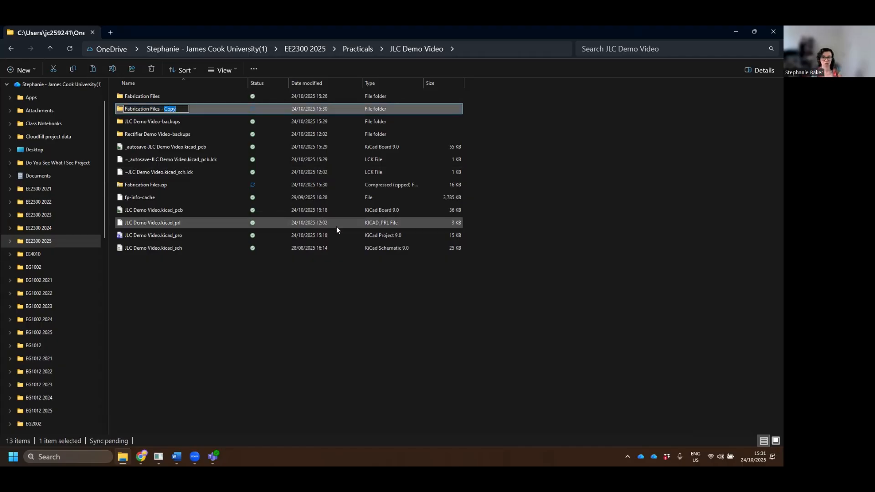
text(Wr)
text(ith Errors)
key(Return)
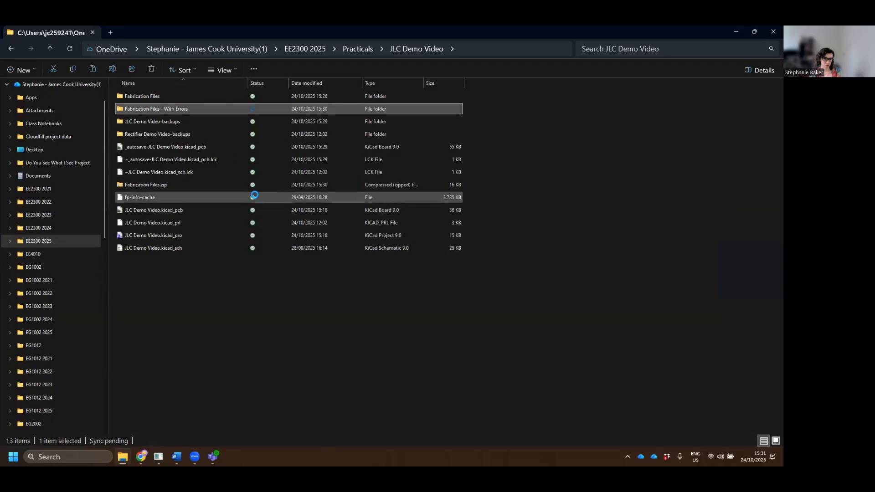
Step: Delete the NPTH and PTH drill files from the Fabrication Files - With Errors folder and return to JLC Demo Video
key(Return)
click(204, 235)
ctrl+click(236, 224)
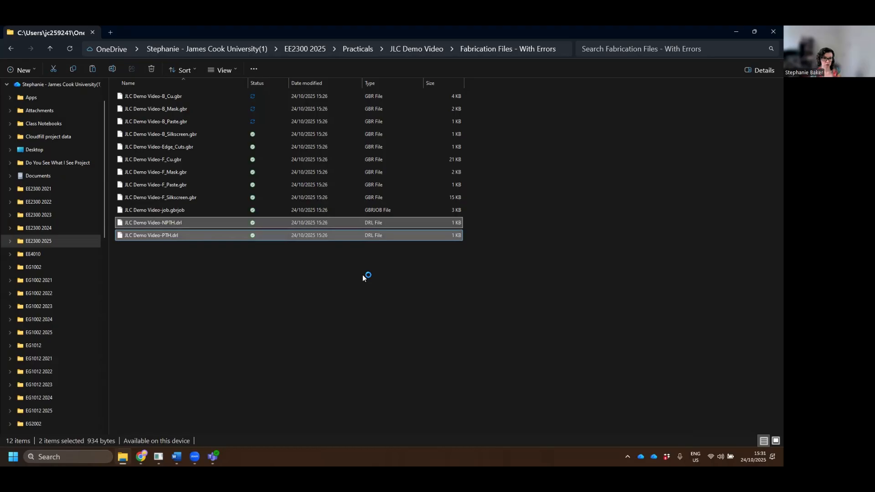
key(Delete)
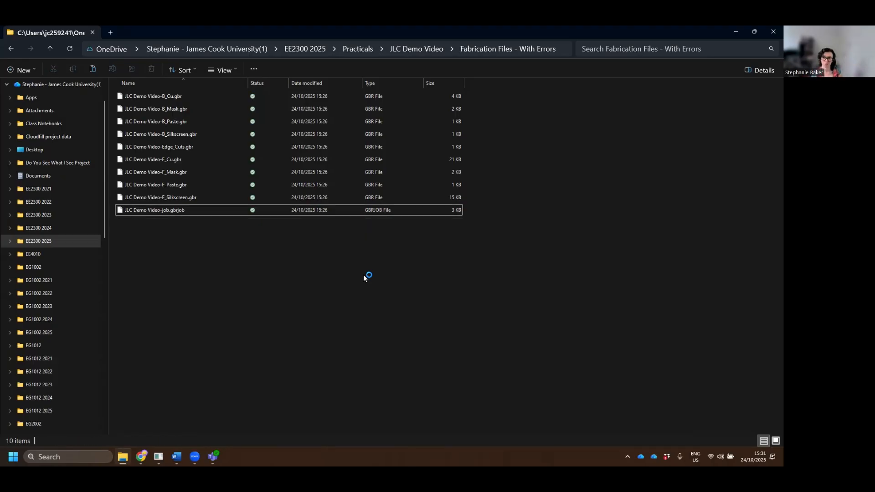
key(alt+Left)
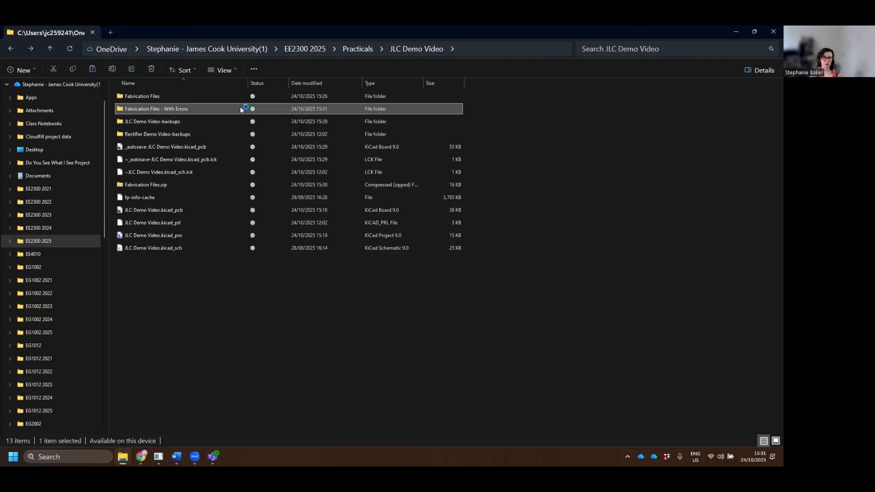
Step: Compress the Fabrication Files - With Errors folder into a ZIP file under its default name
right_click(240, 110)
mouse_move(317, 230)
click(420, 230)
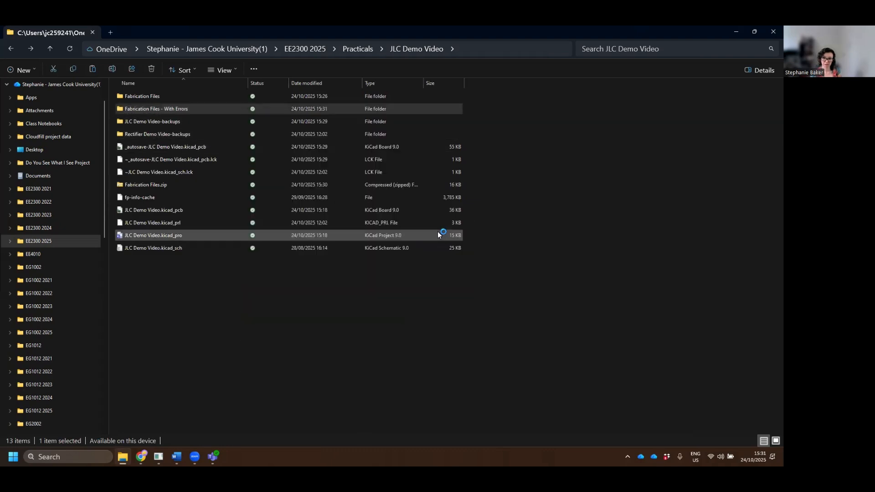
click(510, 282)
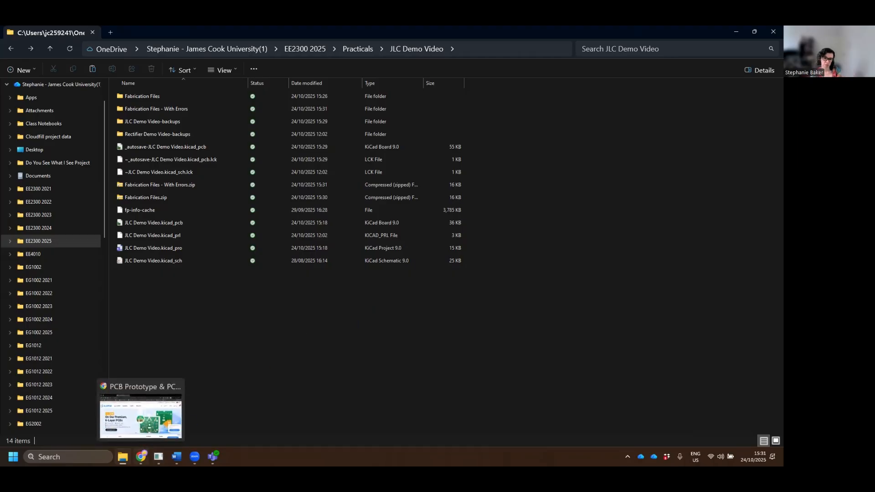
Step: Switch to the JLCPCB website in Chrome and open its order page for a PCB quote
click(142, 457)
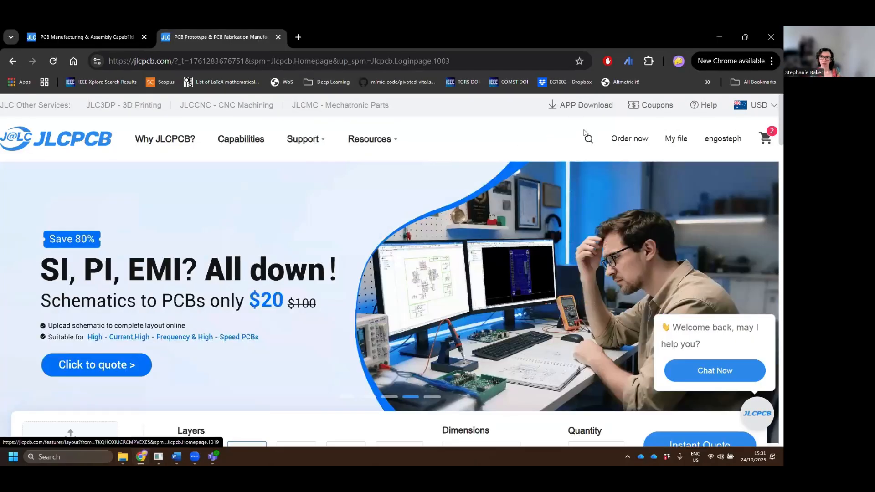
mouse_move(709, 141)
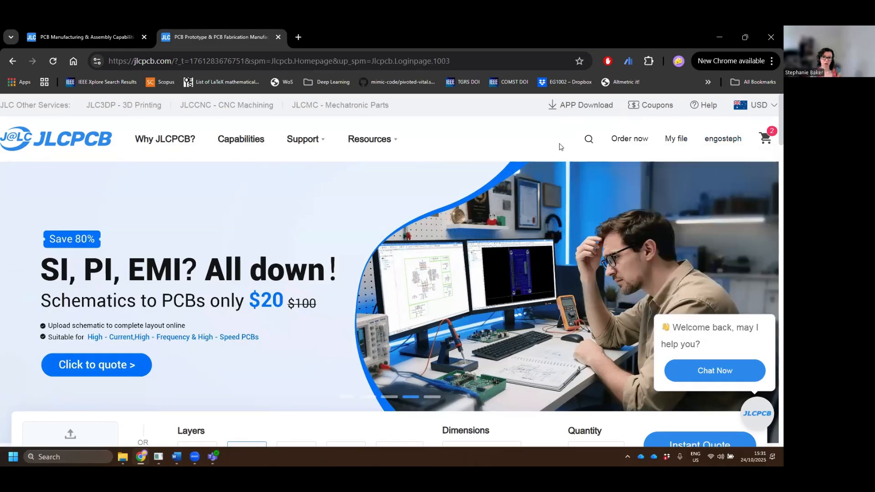
click(640, 140)
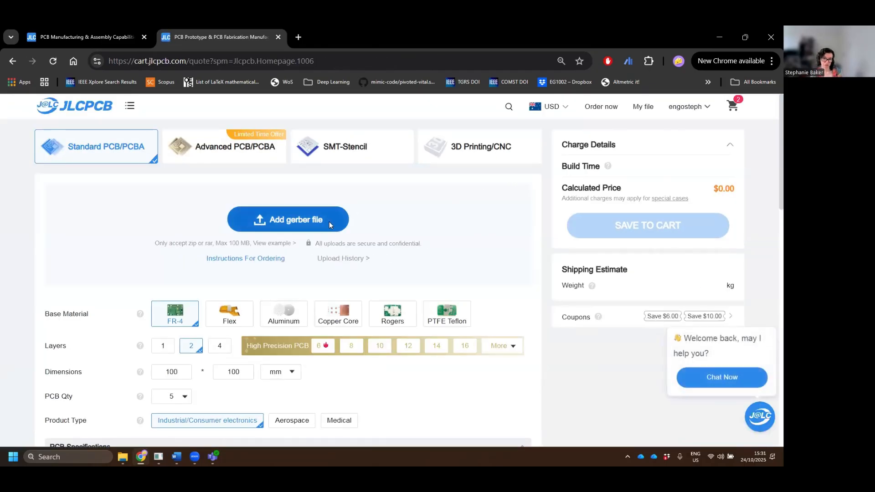
Step: Upload Fabrication Files - With Errors.zip from the JLC Demo Video folder as the Gerber file for the quote
click(378, 220)
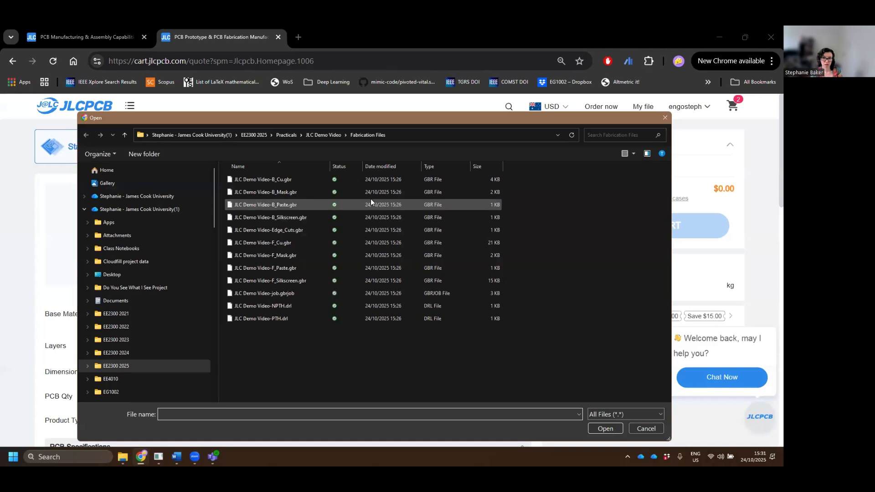
click(324, 135)
click(326, 191)
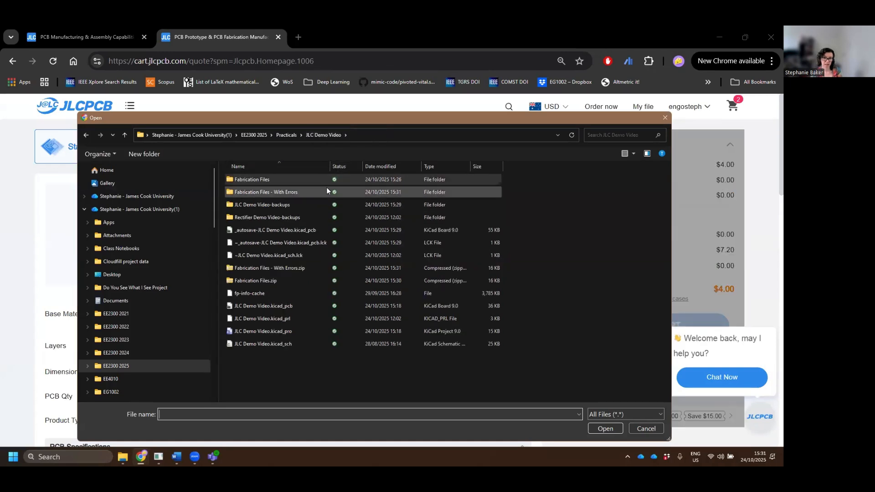
click(617, 430)
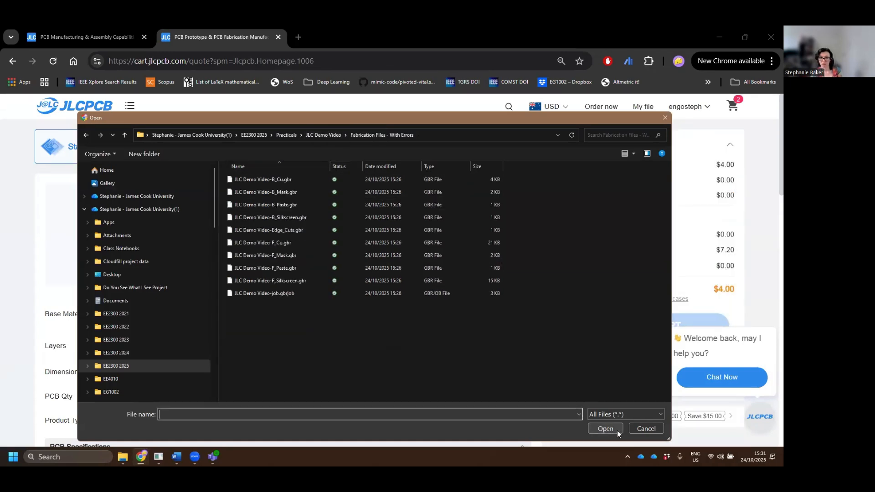
key(alt+Up)
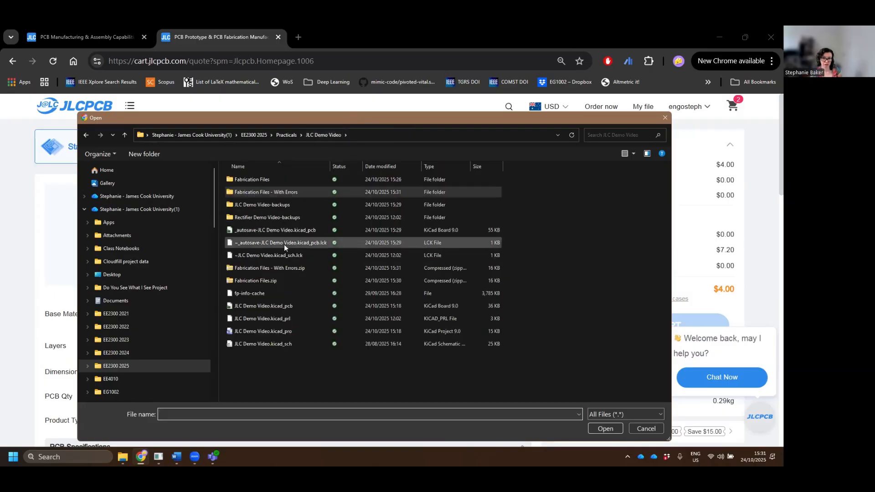
click(280, 269)
click(601, 429)
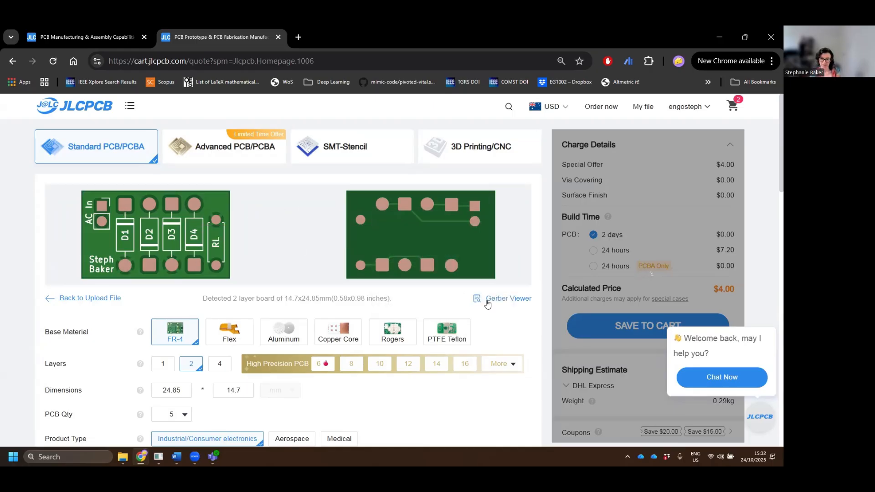
Step: Inspect the faulty board's pads for drill holes in the Gerber Viewer's 2D, 3D and Layers views, and close the viewer
click(505, 300)
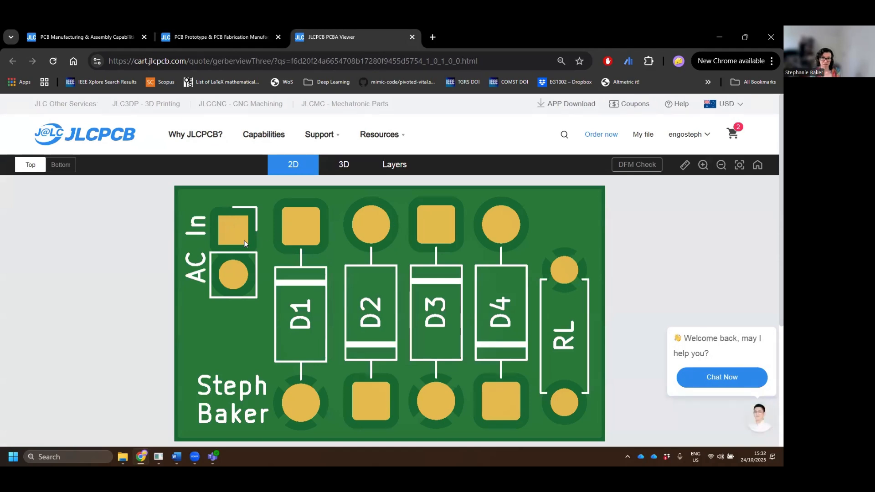
scroll(392, 369, down, 4)
scroll(398, 370, up, 4)
scroll(404, 387, down, 2)
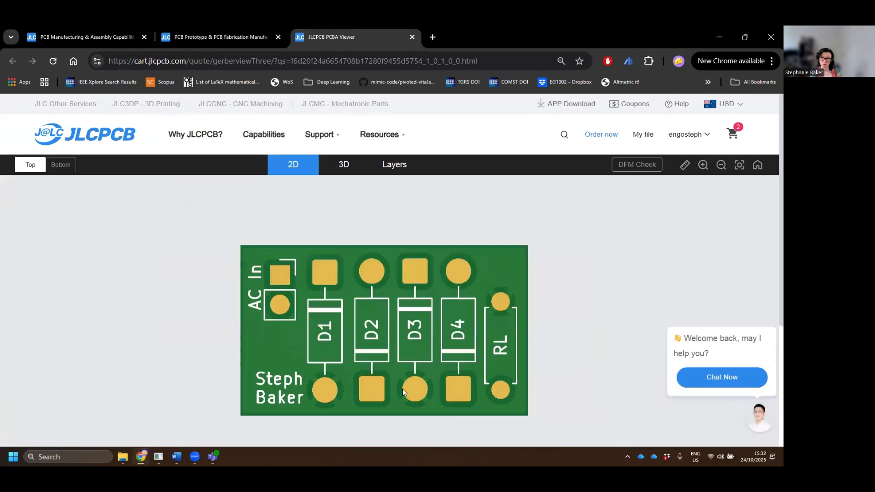
click(341, 168)
drag(482, 313, 410, 206)
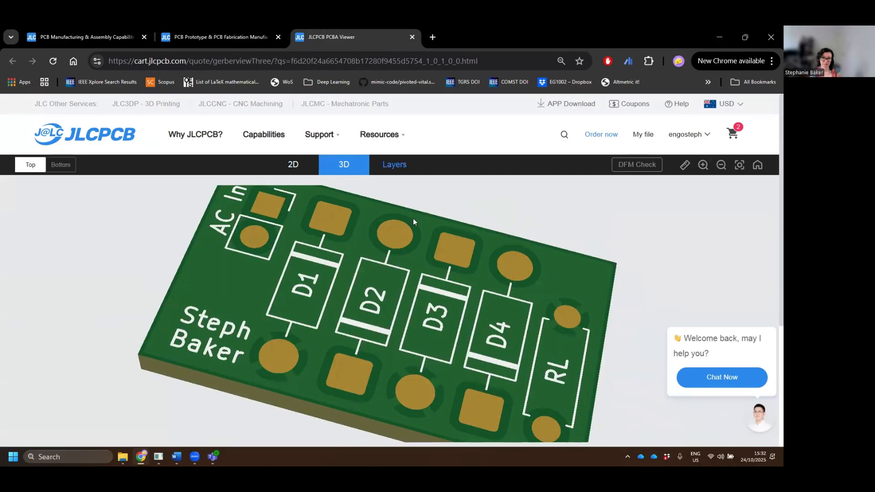
click(394, 165)
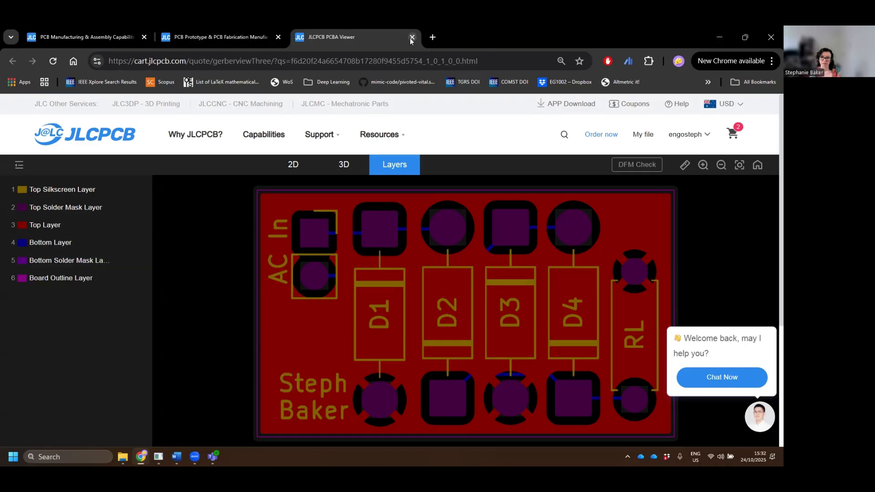
key(ctrl+w)
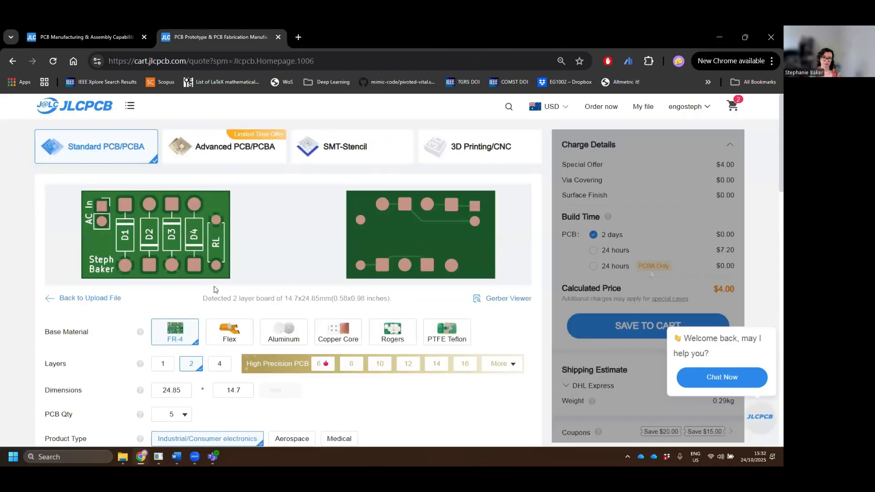
Step: Discard the faulty upload and upload Fabrication Files.zip as the Gerber file instead
click(99, 298)
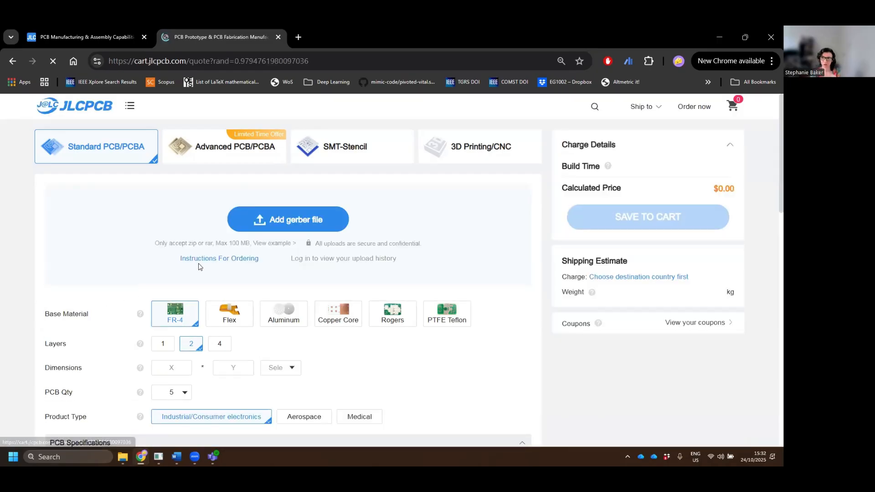
click(257, 226)
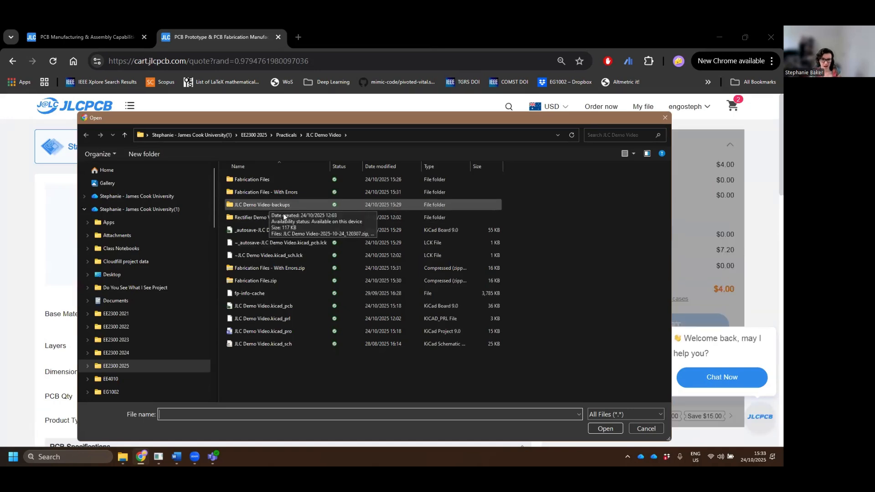
click(279, 280)
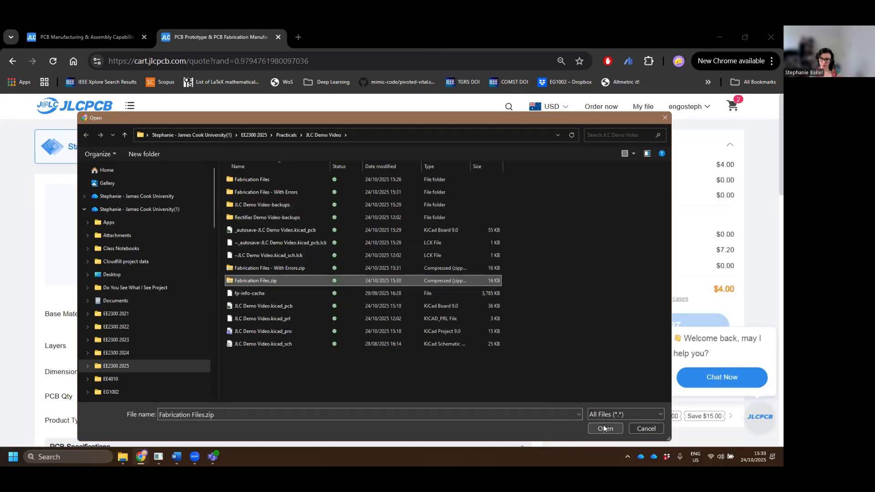
click(594, 428)
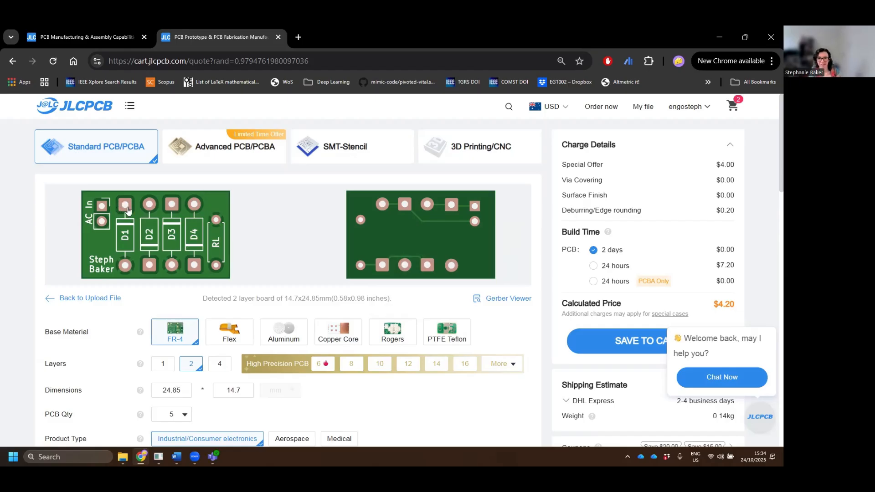
Step: Open the new upload in the Gerber Viewer and examine its drill holes in 2D and from several angles in 3D
click(496, 299)
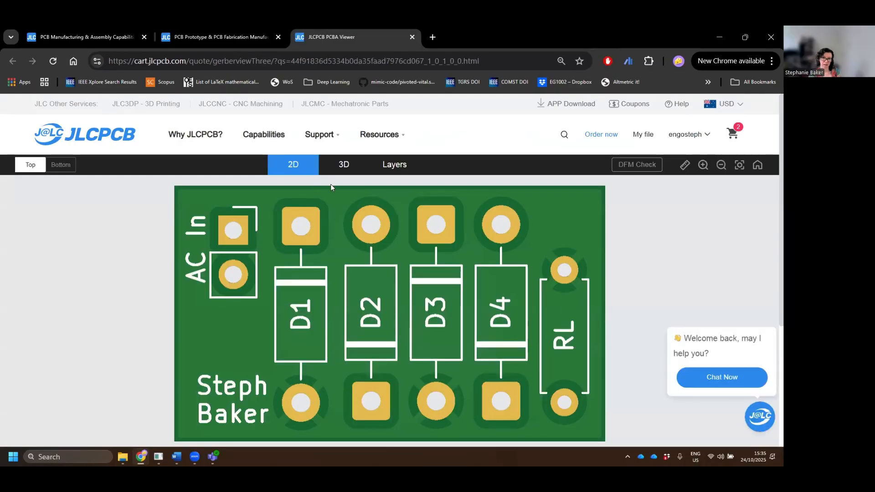
click(344, 164)
drag(379, 296, 592, 310)
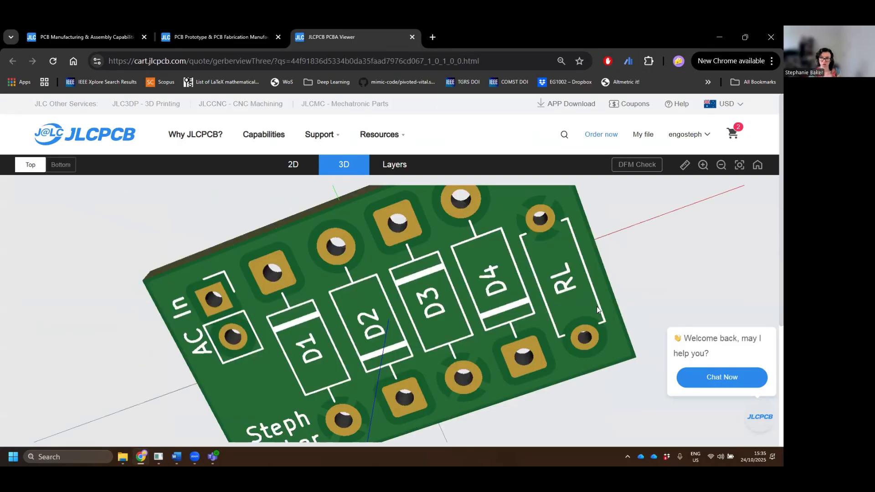
drag(376, 304, 364, 209)
Step: In the Layers view, toggle the visibility of the Top Silkscreen Layer and the drl layer off and on
click(394, 164)
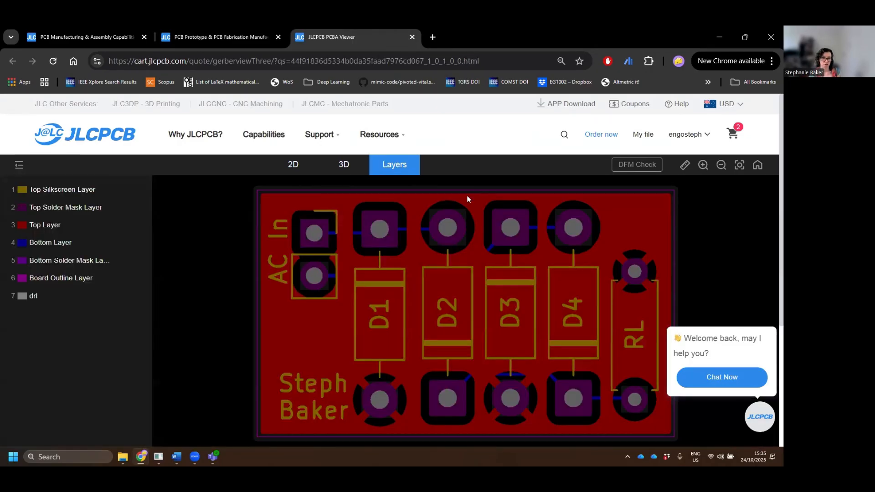
click(135, 189)
click(135, 190)
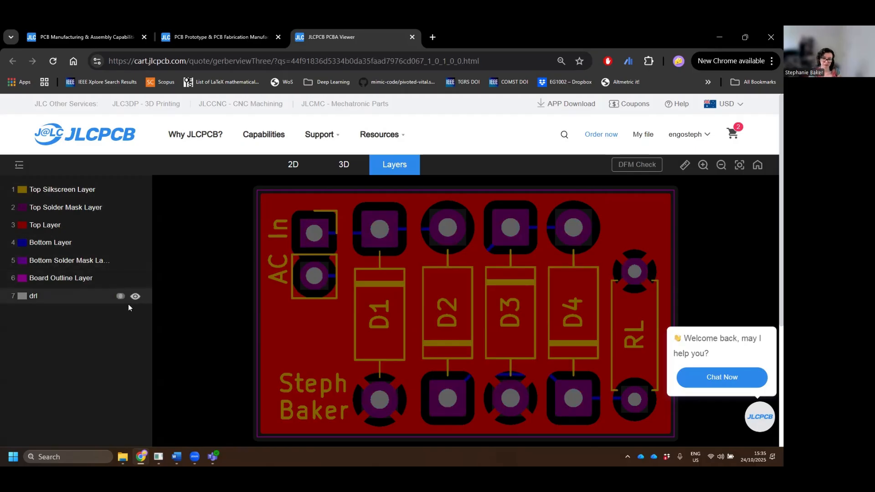
click(135, 297)
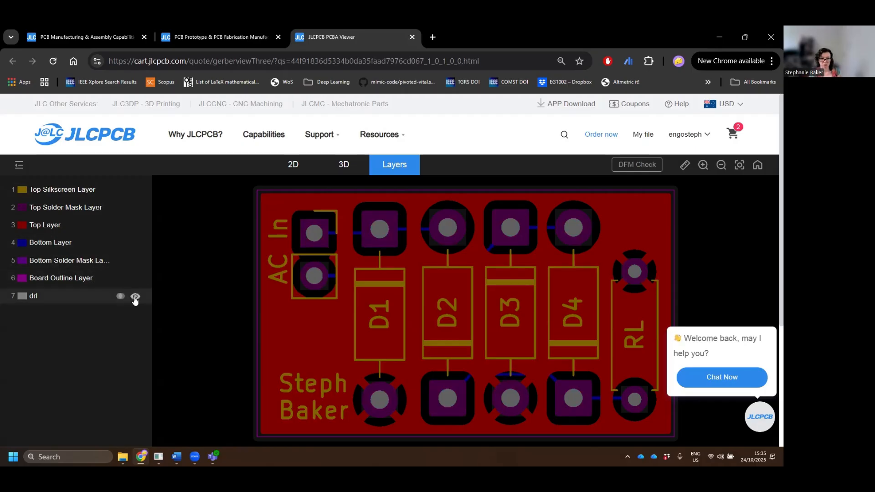
click(135, 297)
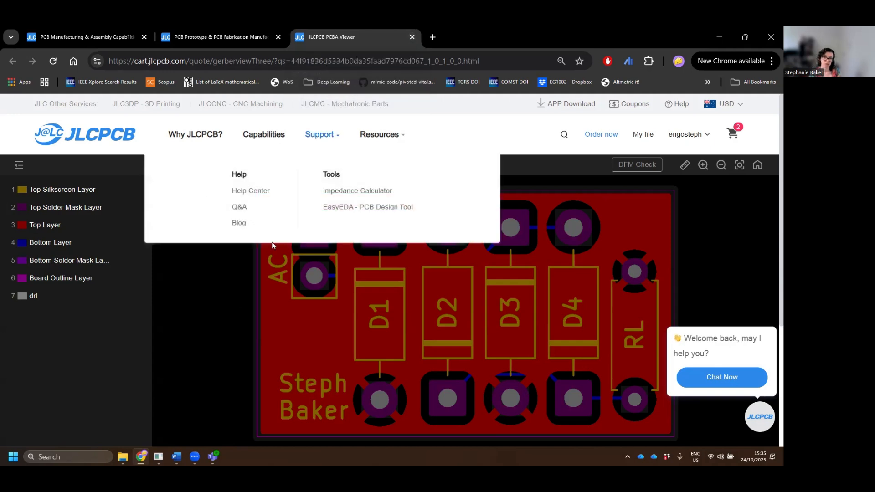
Step: Check the board's holes once more in the 3D view and close the Gerber Viewer to return to the quote page
click(340, 166)
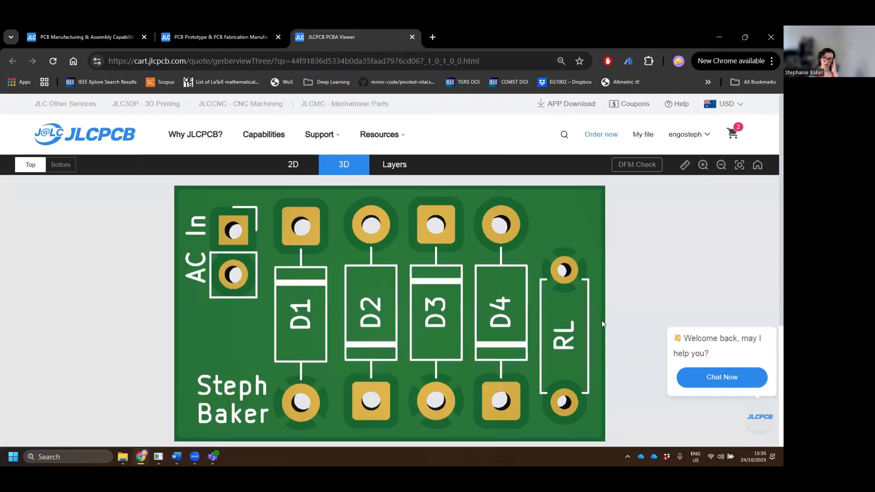
mouse_move(566, 309)
mouse_down()
mouse_move(324, 325)
mouse_move(259, 316)
mouse_move(570, 311)
mouse_up()
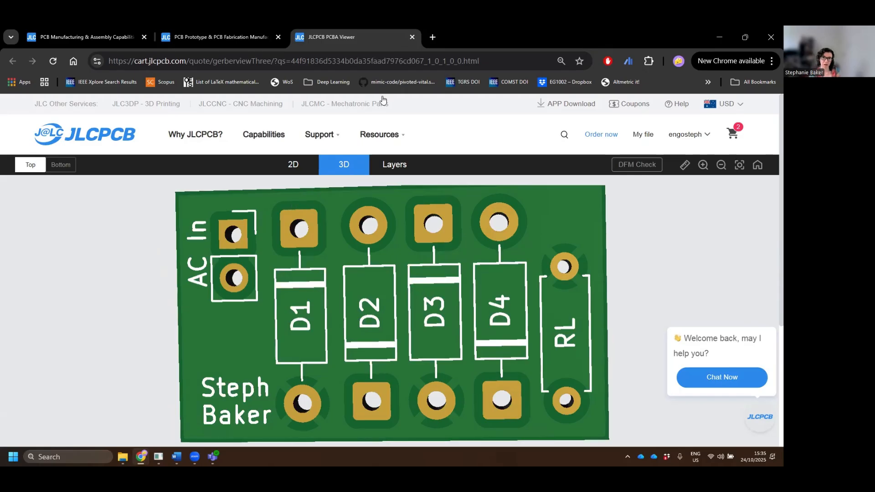
click(410, 39)
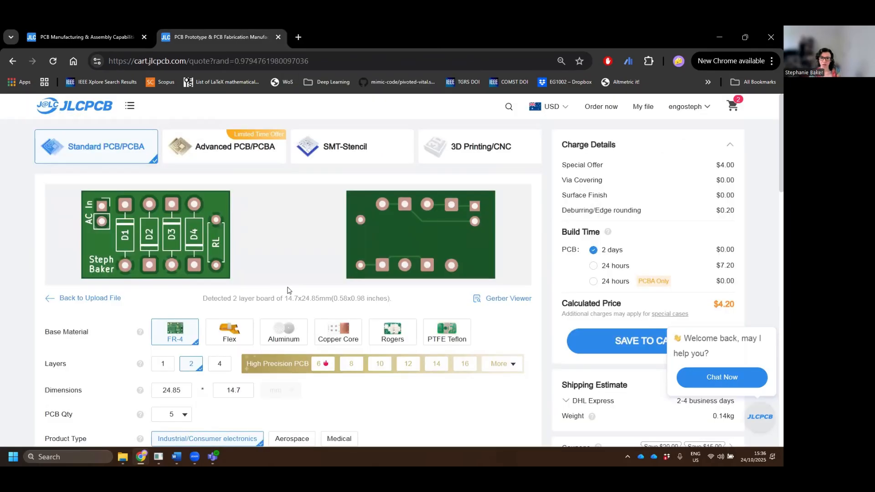